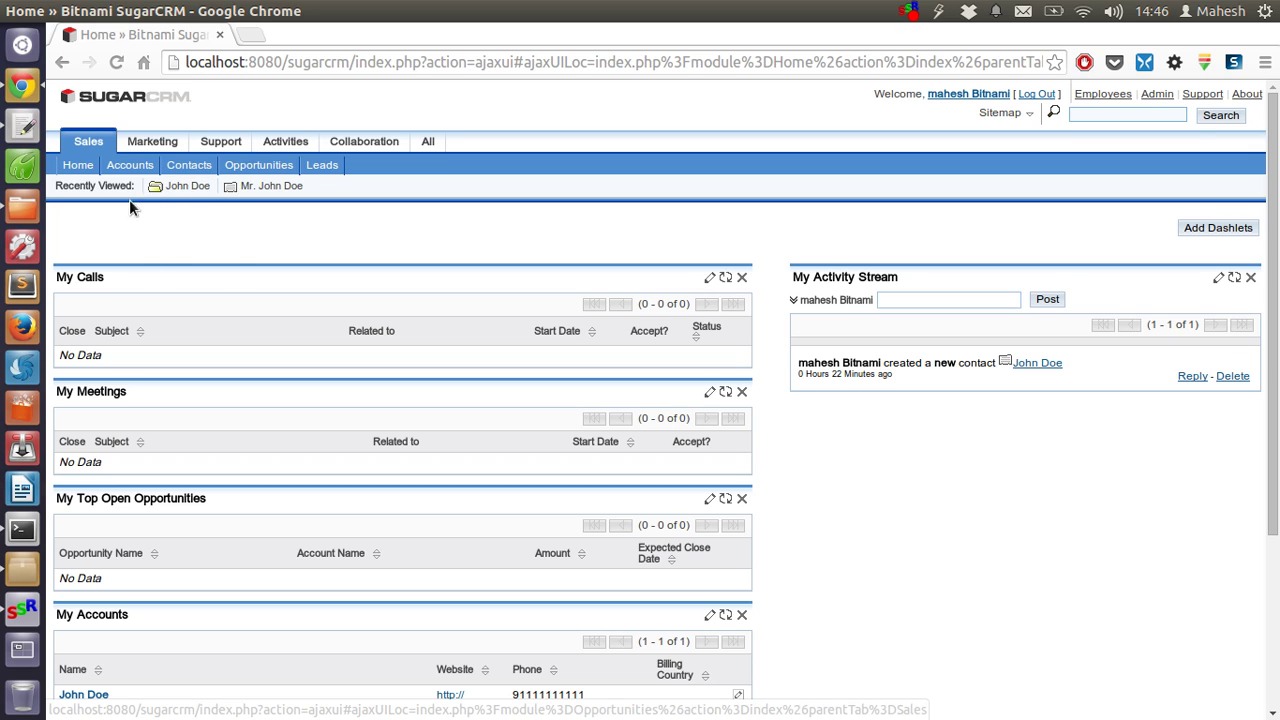
Reload the home dashboard and open the Leads module, which has no records yet.
{"action": "left_click", "coordinate": [85, 147]}
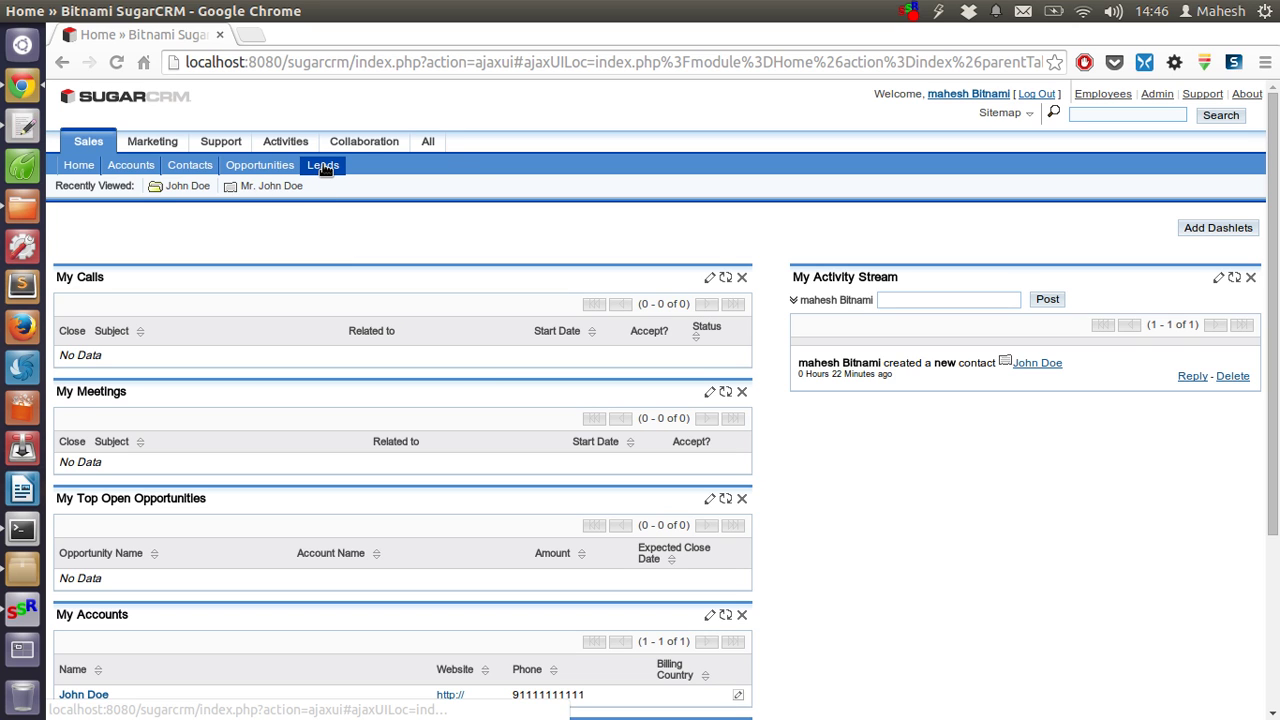
{"action": "left_click", "coordinate": [324, 168]}
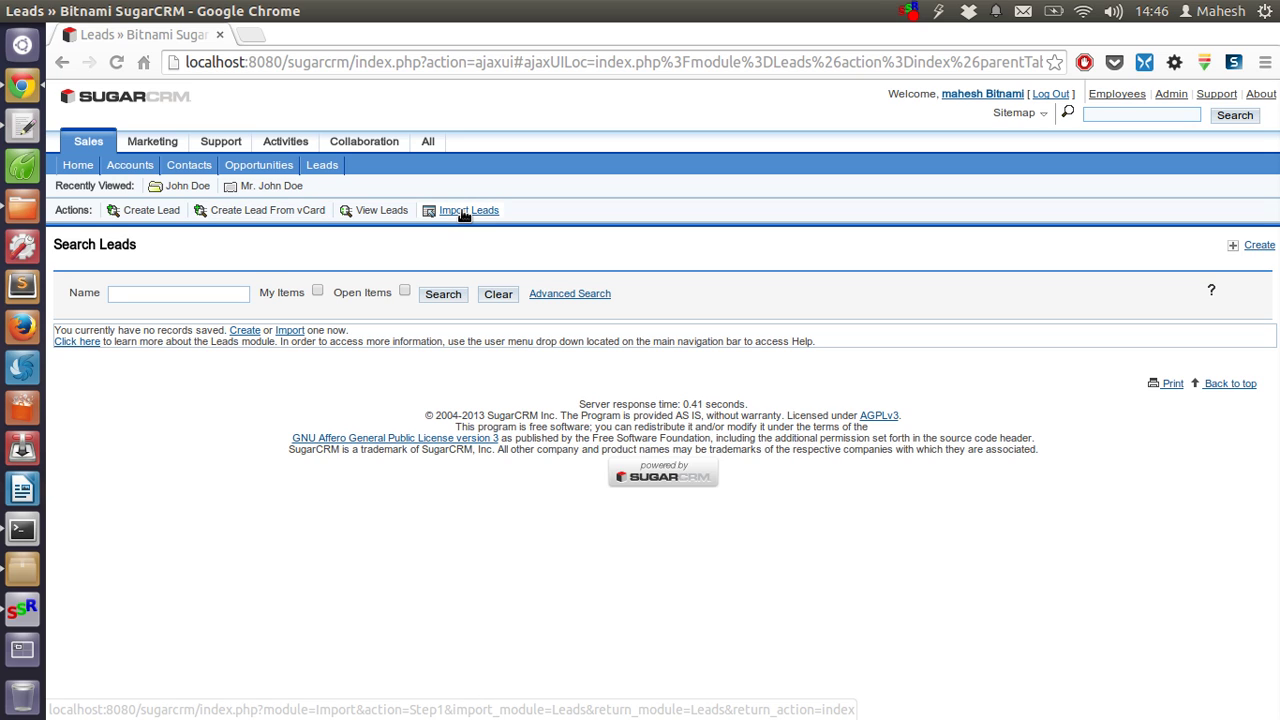
Start a new lead with salutation Ms. and the lead's first and last name.
{"action": "left_click", "coordinate": [155, 212]}
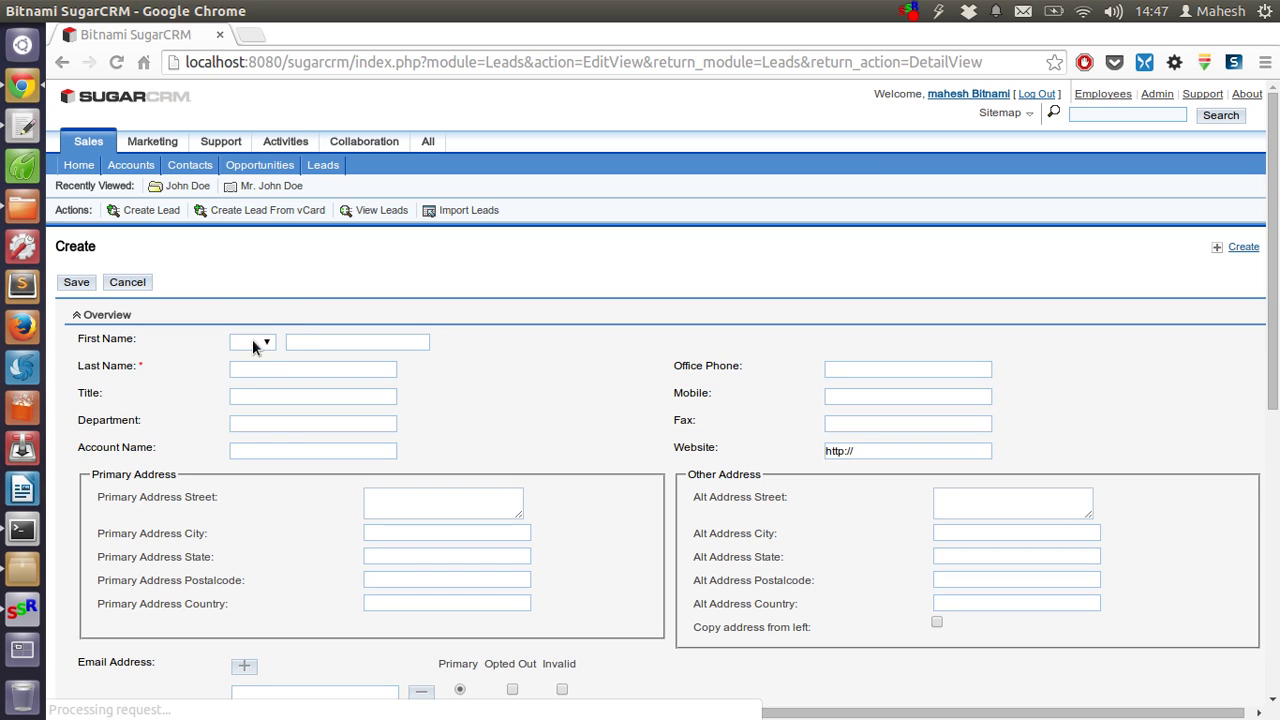
{"action": "left_click", "coordinate": [252, 344]}
{"action": "left_click", "coordinate": [242, 378]}
{"action": "left_click", "coordinate": [310, 343]}
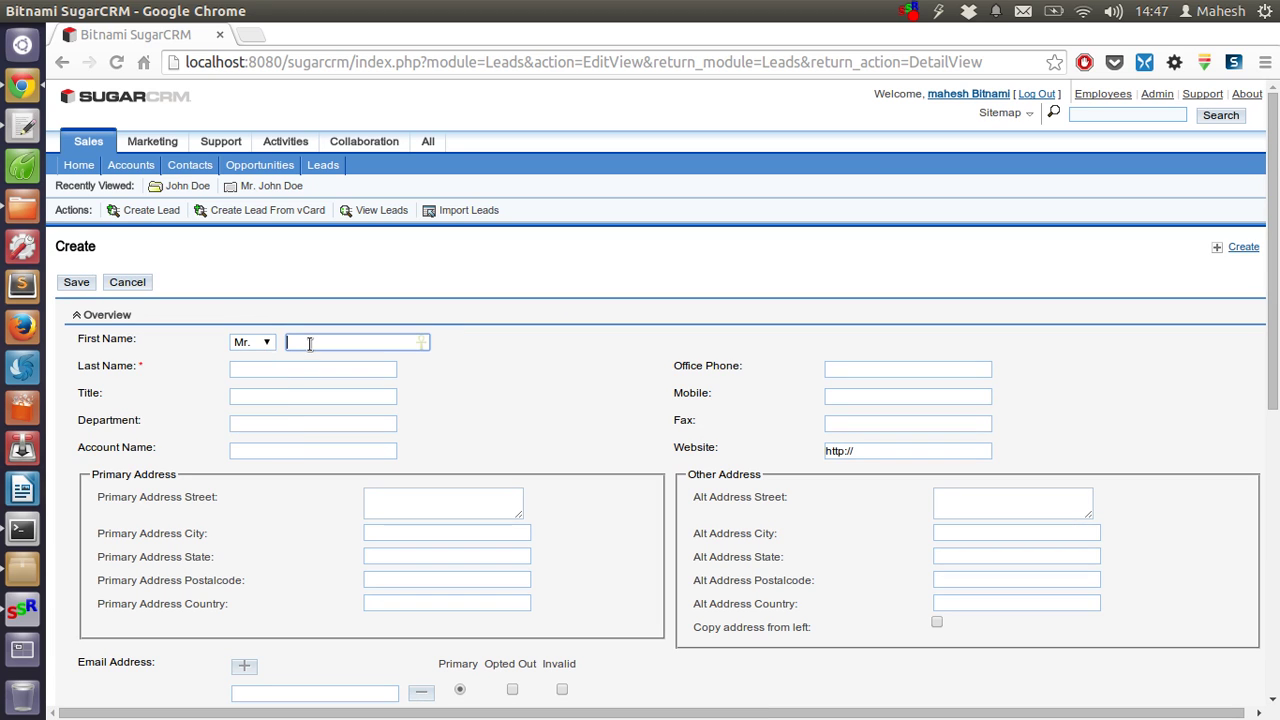
{"action": "type", "text": "Ja"}
{"action": "type", "text": "ne"}
{"action": "key", "text": "Tab"}
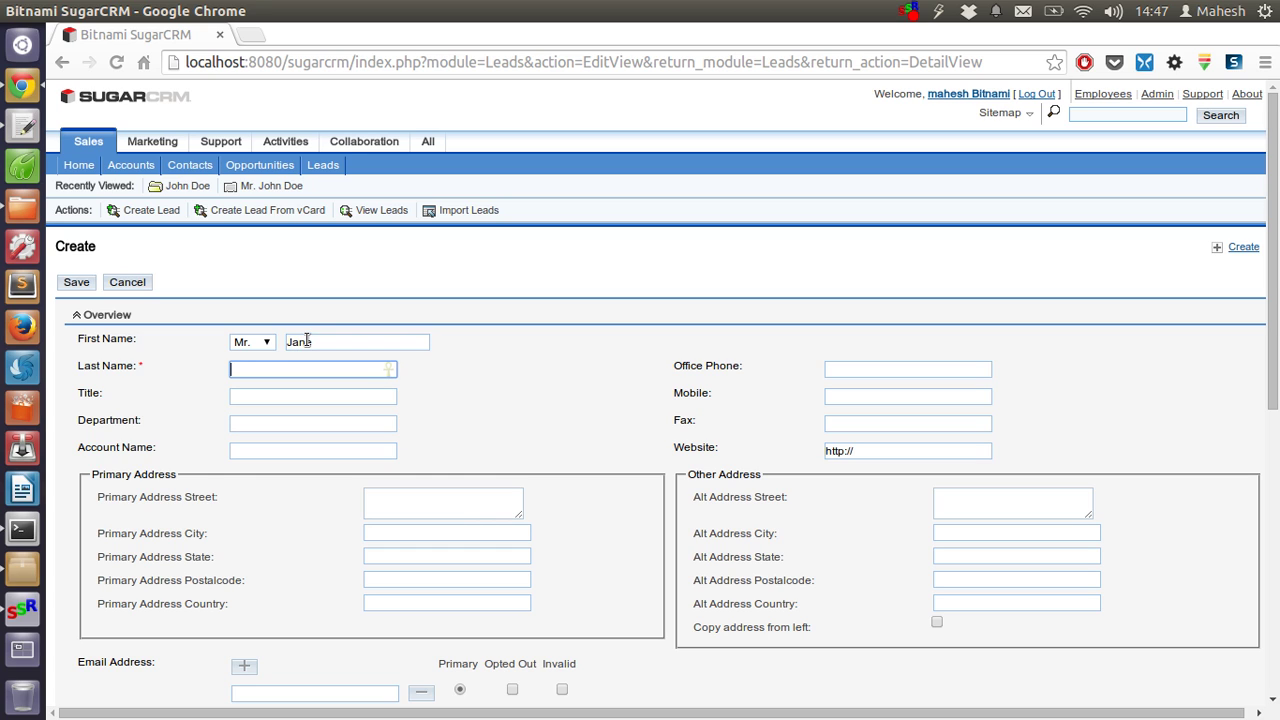
{"action": "left_click", "coordinate": [244, 345]}
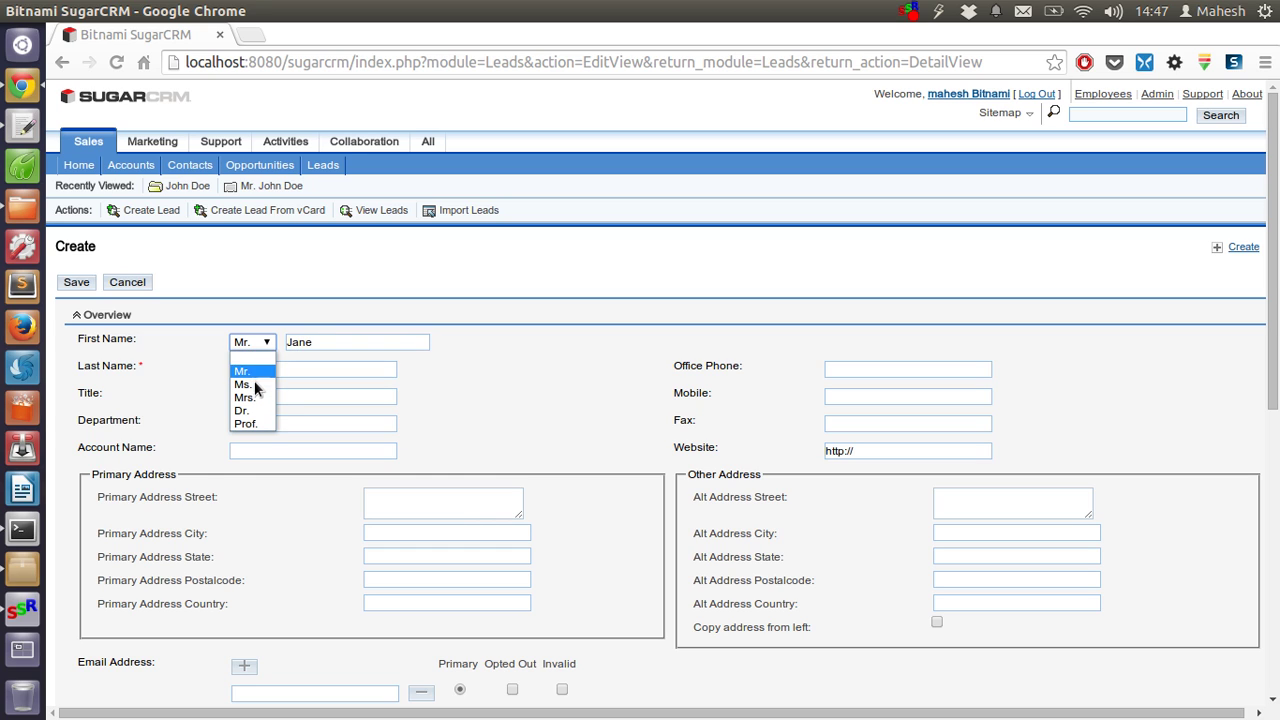
{"action": "left_click", "coordinate": [253, 383]}
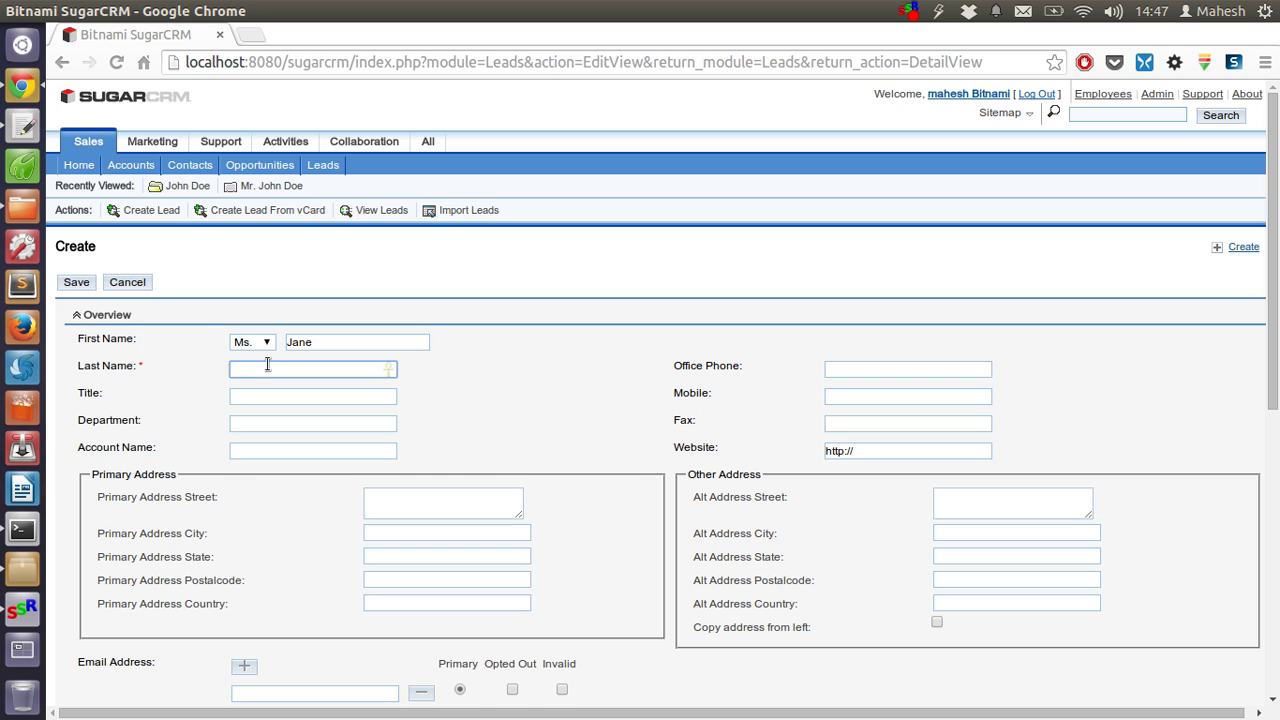
{"action": "type", "text": "Doe"}
Enter the lead's office phone number and the title Sales Admin.
{"action": "left_click", "coordinate": [861, 368]}
{"action": "type", "text": "90"}
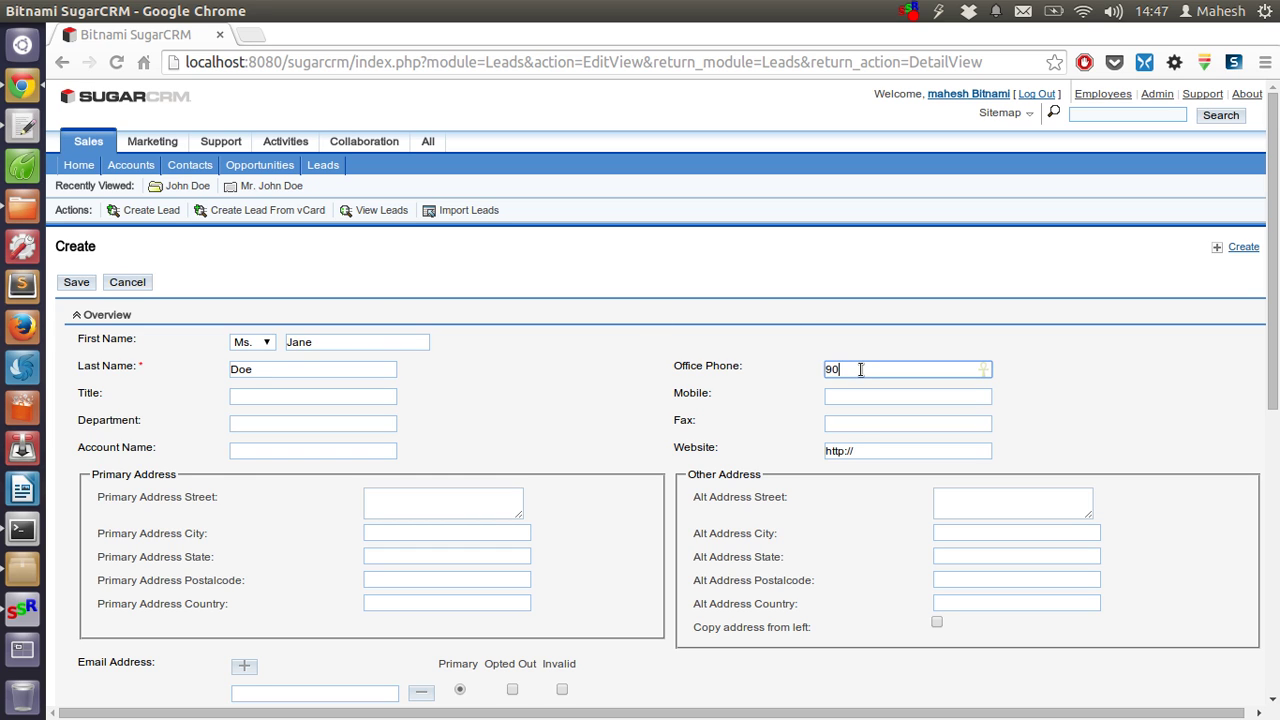
{"action": "type", "text": "90909090909"}
{"action": "left_click", "coordinate": [265, 399]}
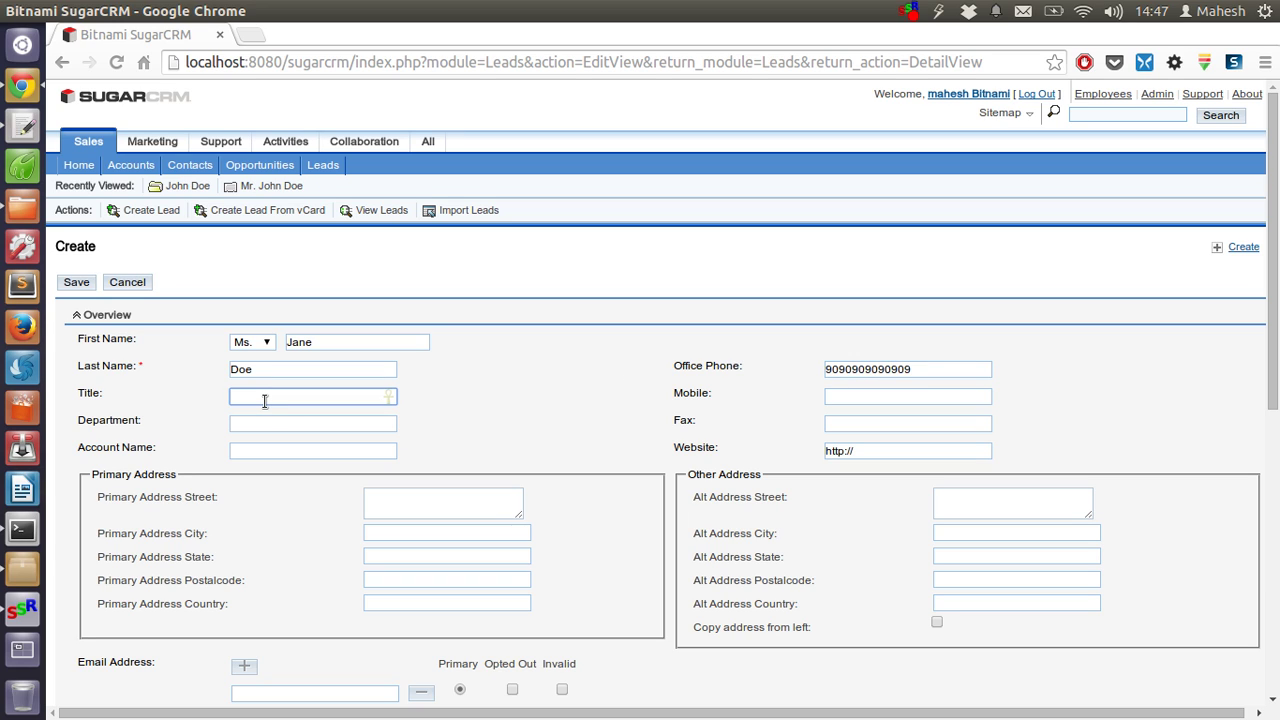
{"action": "type", "text": "Sales "}
{"action": "type", "text": "ADM"}
{"action": "type", "text": "IN"}
{"action": "key", "text": "BackSpace"}
{"action": "key", "text": "BackSpace"}
{"action": "key", "text": "BackSpace"}
{"action": "key", "text": "BackSpace"}
{"action": "type", "text": "DMIN"}
{"action": "key", "text": "BackSpace"}
{"action": "key", "text": "BackSpace"}
{"action": "key", "text": "BackSpace"}
{"action": "key", "text": "BackSpace"}
{"action": "type", "text": "dm"}
{"action": "type", "text": "in"}
Fill in the account name and the lead's e-mail address.
{"action": "scroll", "coordinate": [545, 380], "scroll_direction": "down", "scroll_amount": 3}
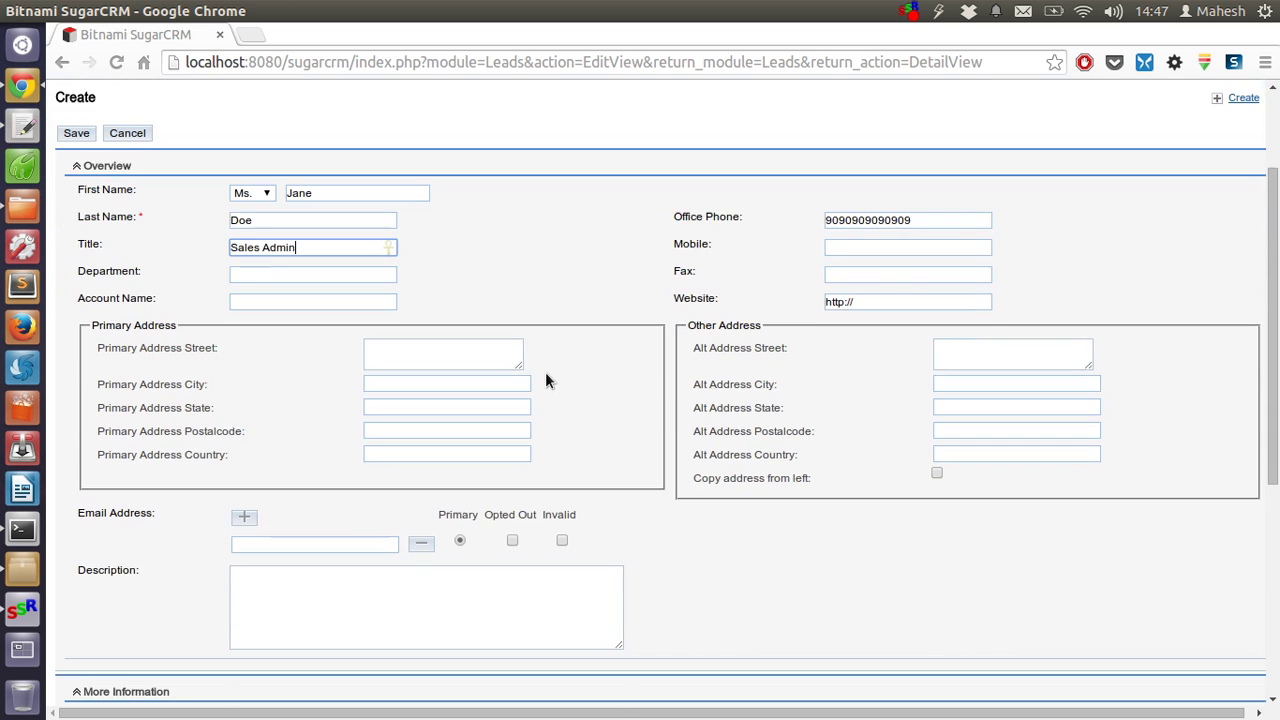
{"action": "scroll", "coordinate": [545, 372], "scroll_direction": "down", "scroll_amount": 2}
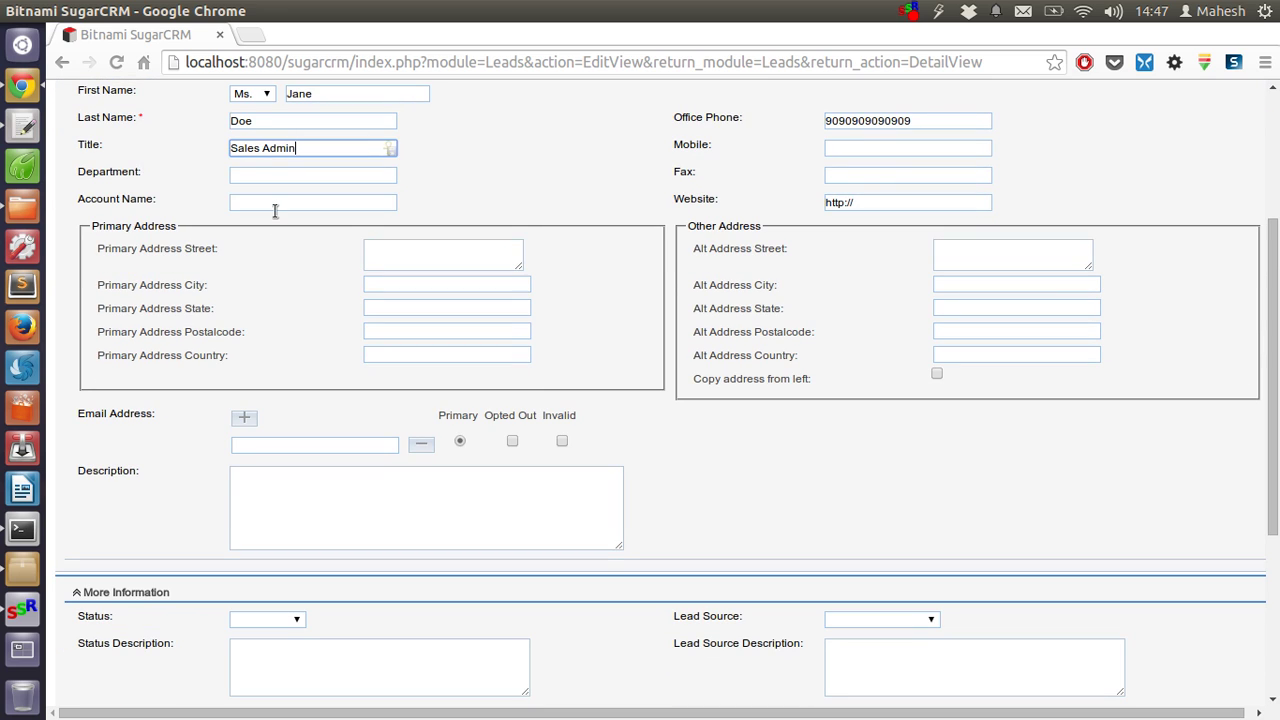
{"action": "left_click", "coordinate": [275, 204]}
{"action": "type", "text": "Jan"}
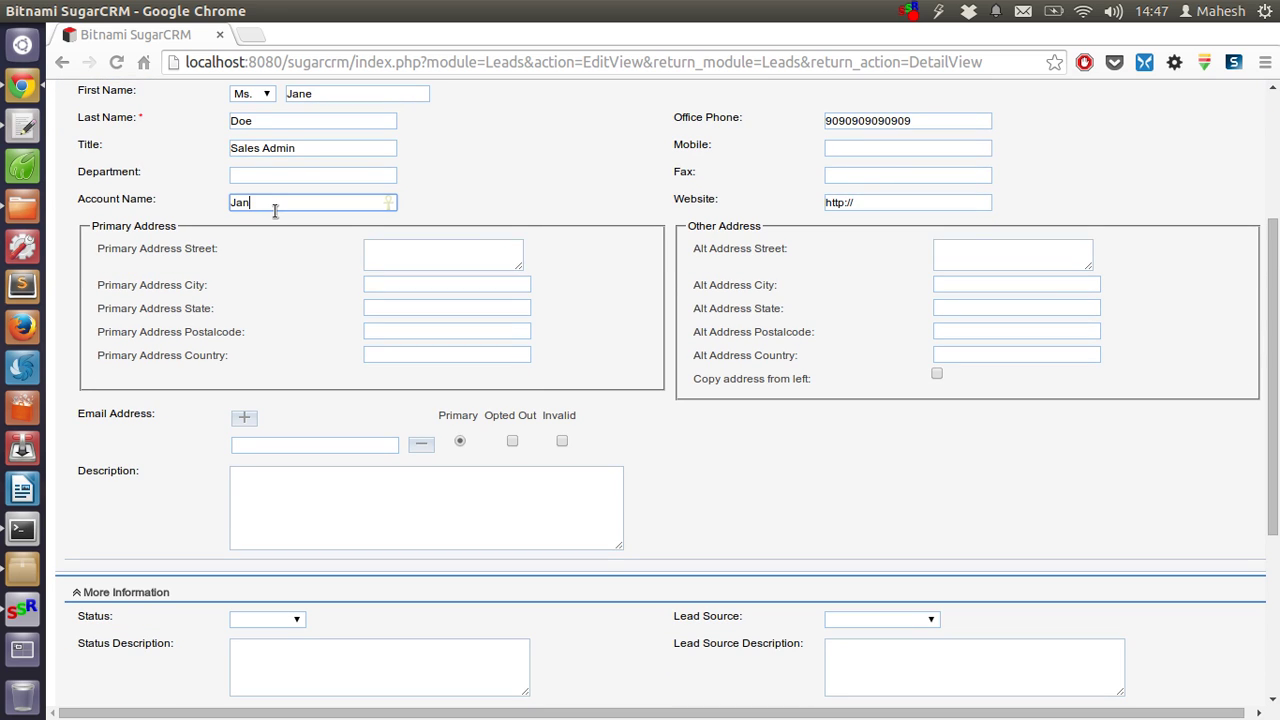
{"action": "type", "text": "e Doe"}
{"action": "scroll", "coordinate": [464, 220], "scroll_direction": "down", "scroll_amount": 1}
{"action": "left_click", "coordinate": [321, 398]}
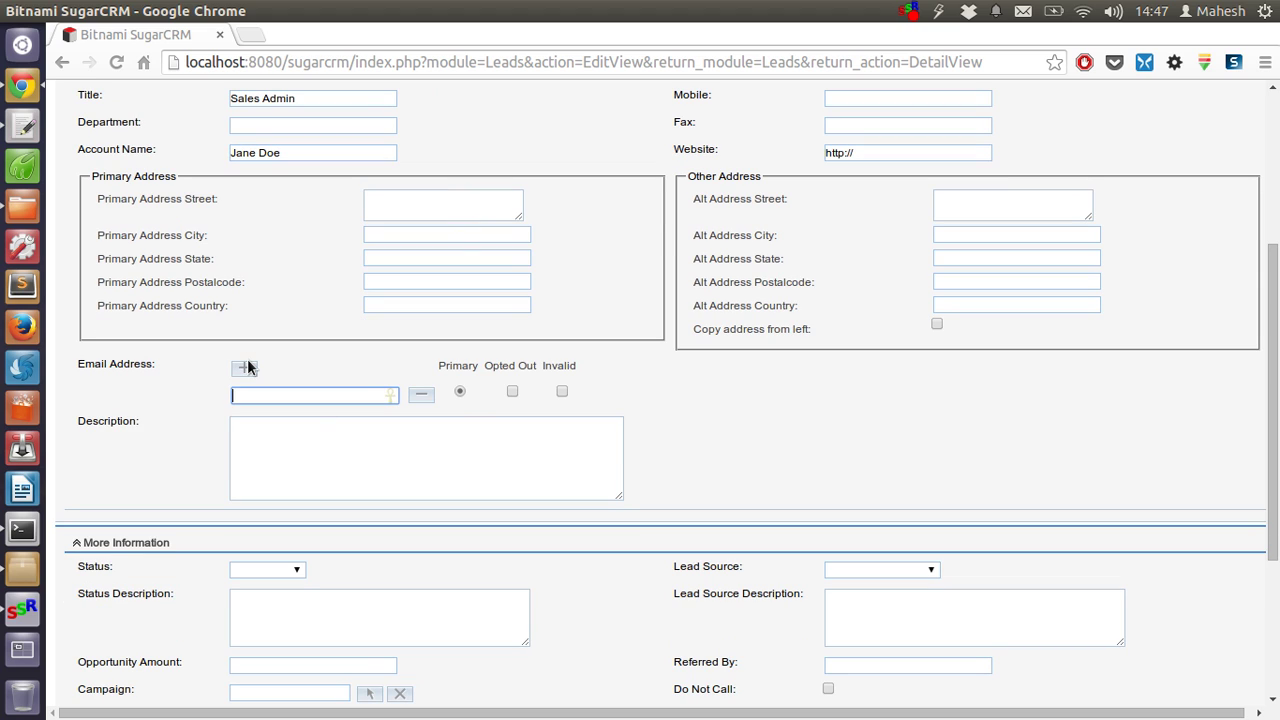
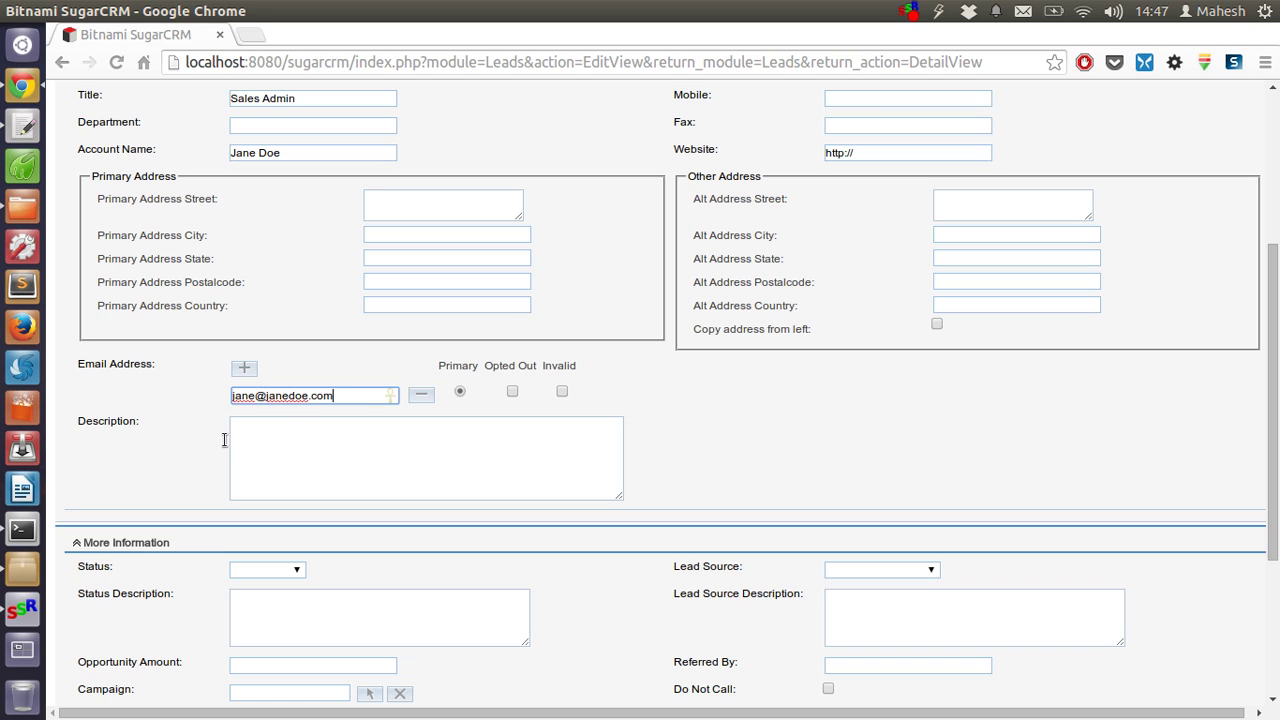
{"action": "left_click", "coordinate": [201, 431]}
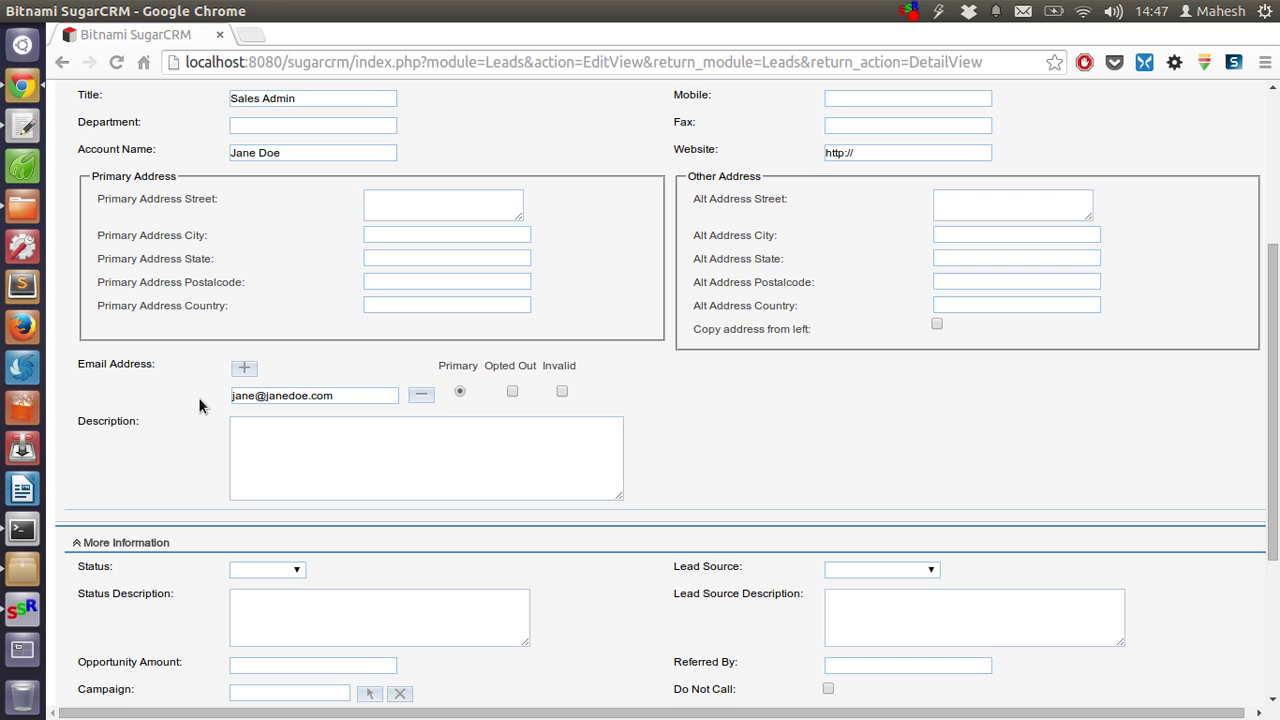
Set the lead status to New and the lead source to Email.
{"action": "scroll", "coordinate": [198, 395], "scroll_direction": "down", "scroll_amount": 3}
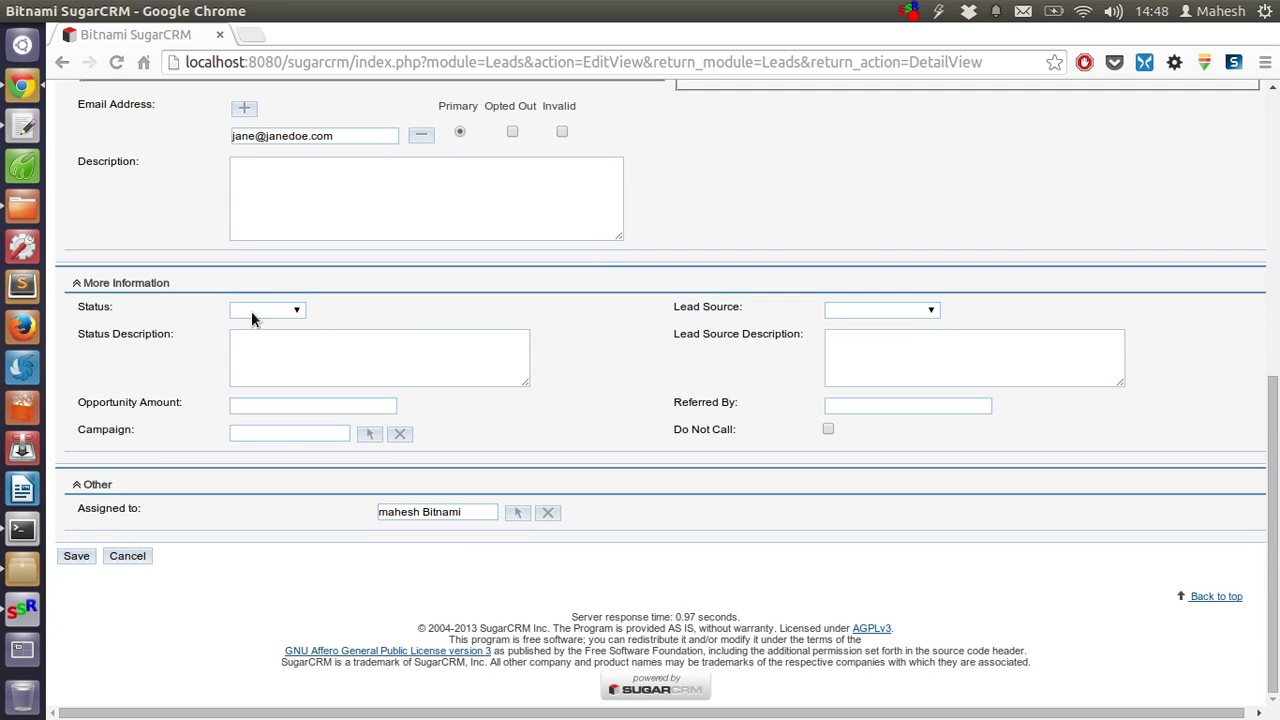
{"action": "left_click", "coordinate": [252, 313]}
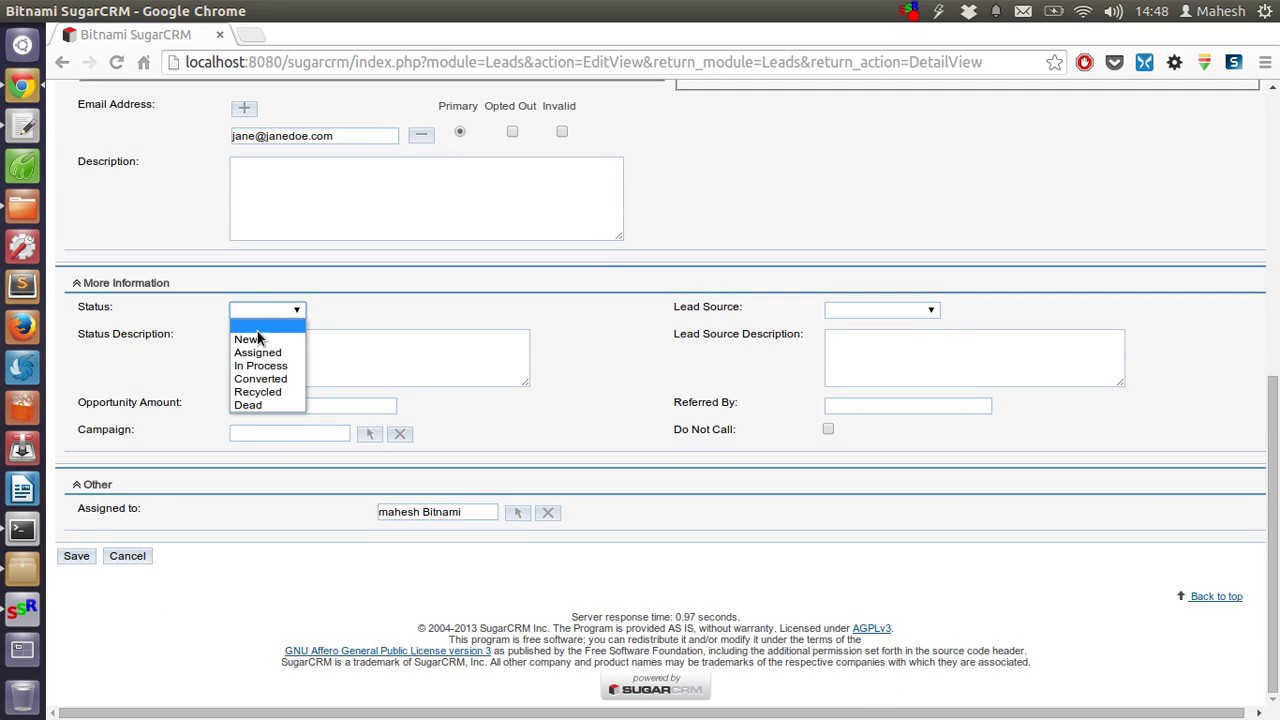
{"action": "left_click", "coordinate": [260, 340]}
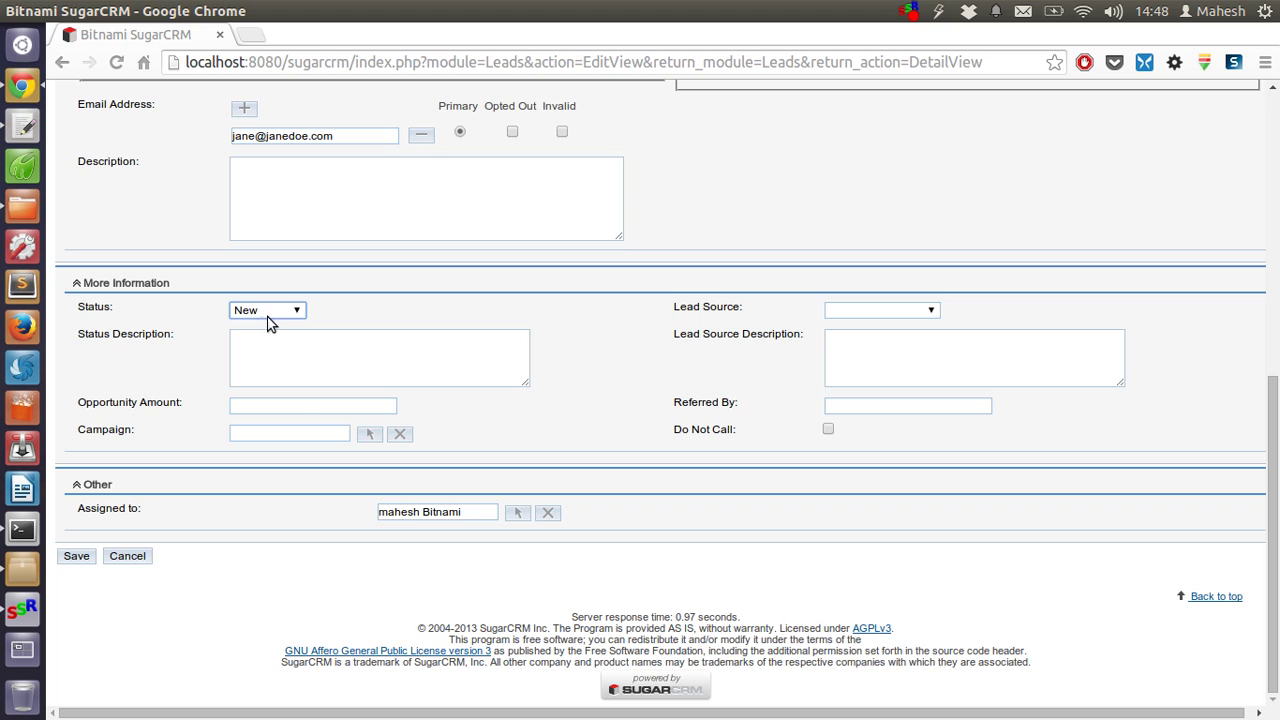
{"action": "left_click", "coordinate": [268, 313]}
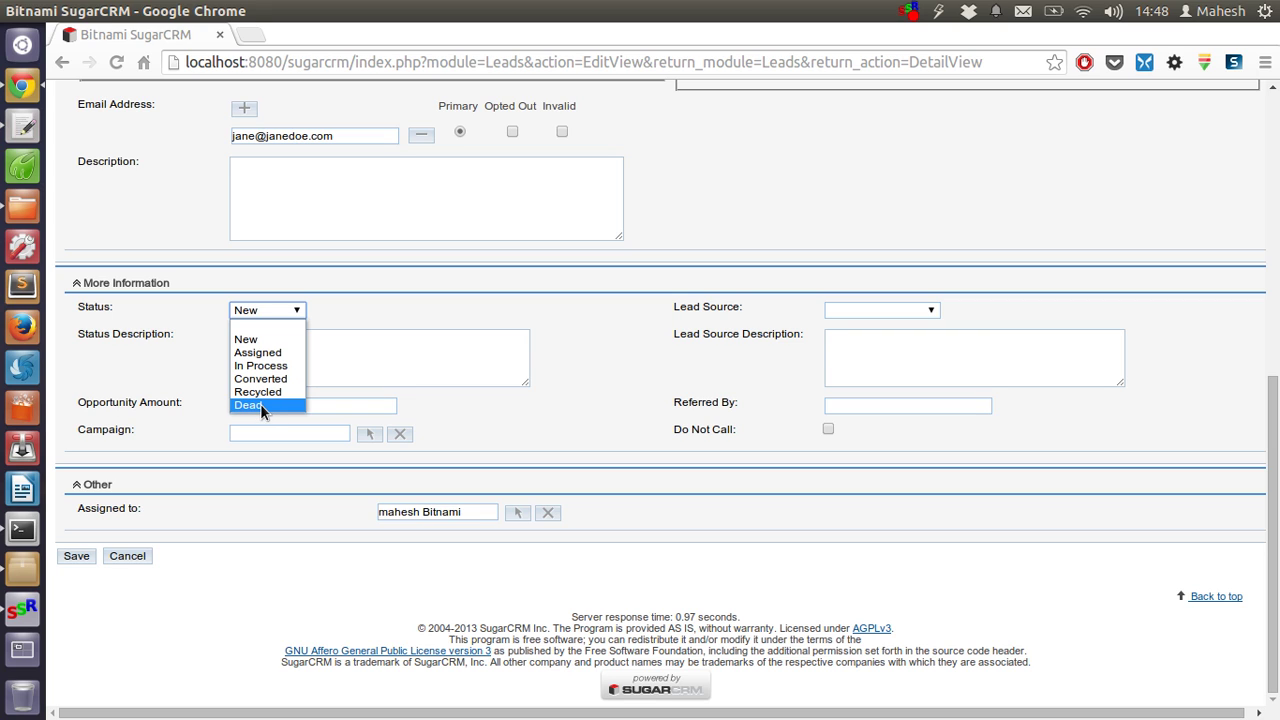
{"action": "left_click", "coordinate": [250, 339]}
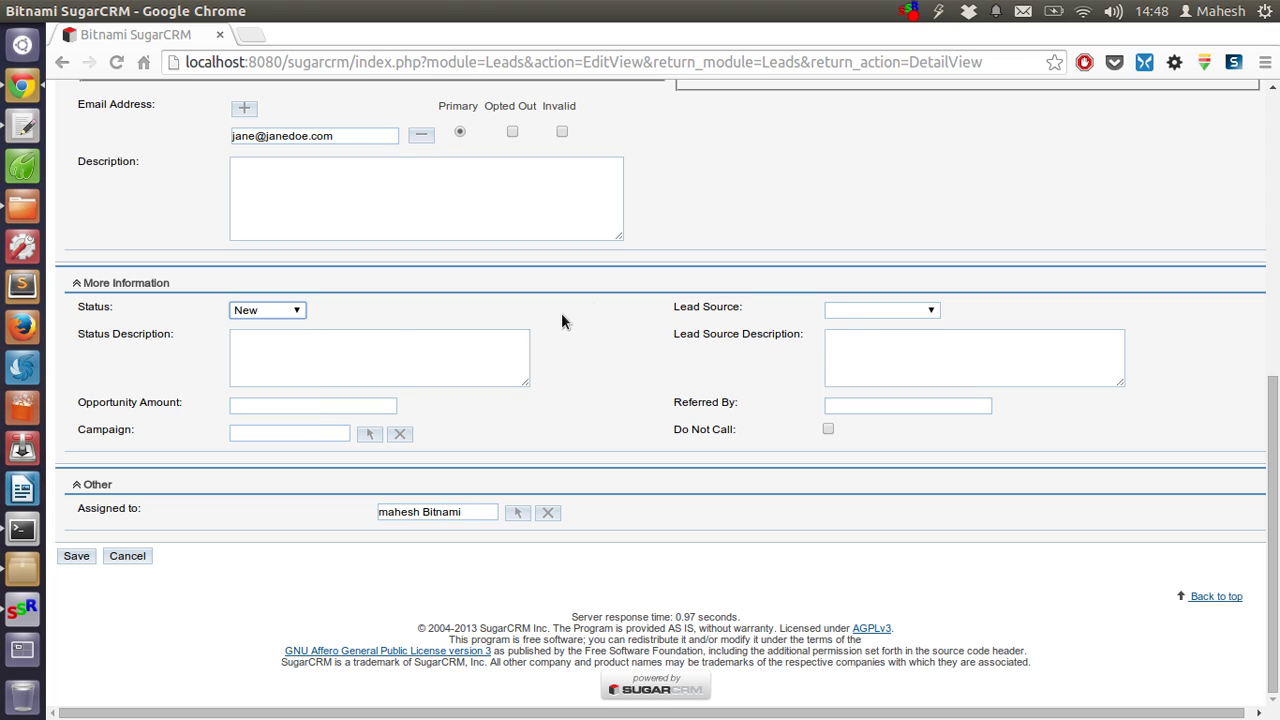
{"action": "left_click", "coordinate": [850, 317]}
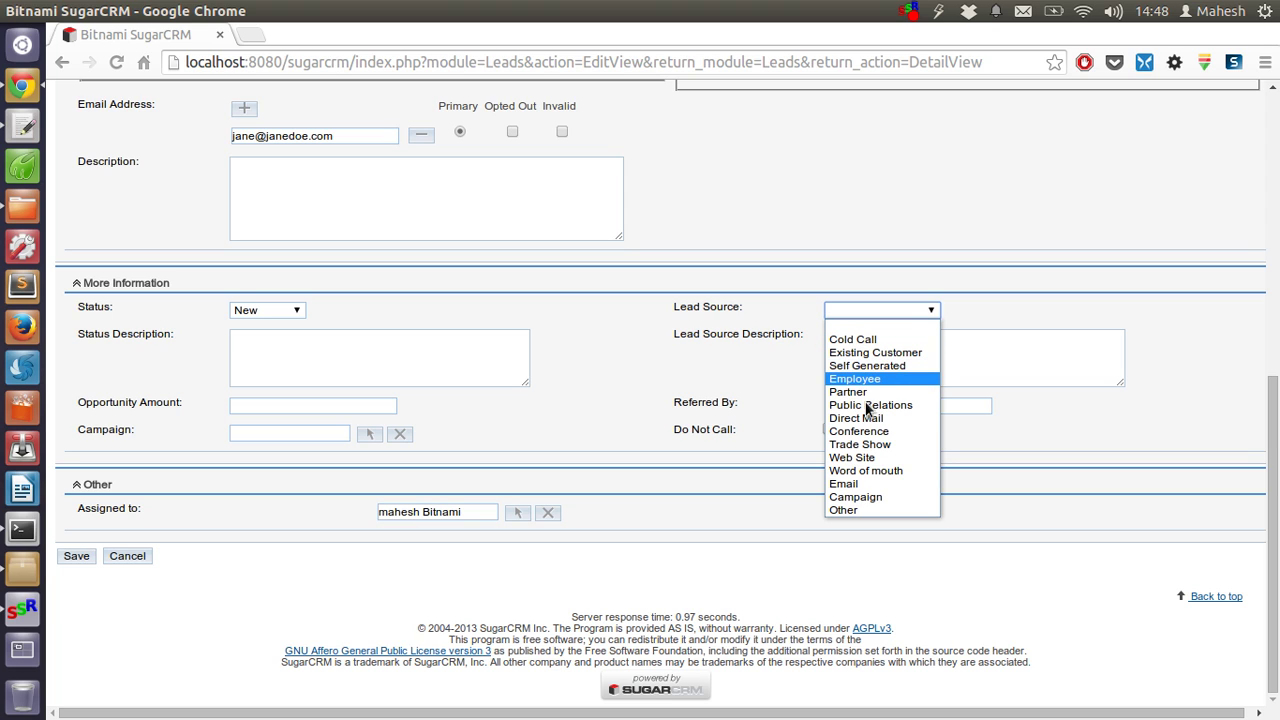
{"action": "left_click", "coordinate": [862, 484]}
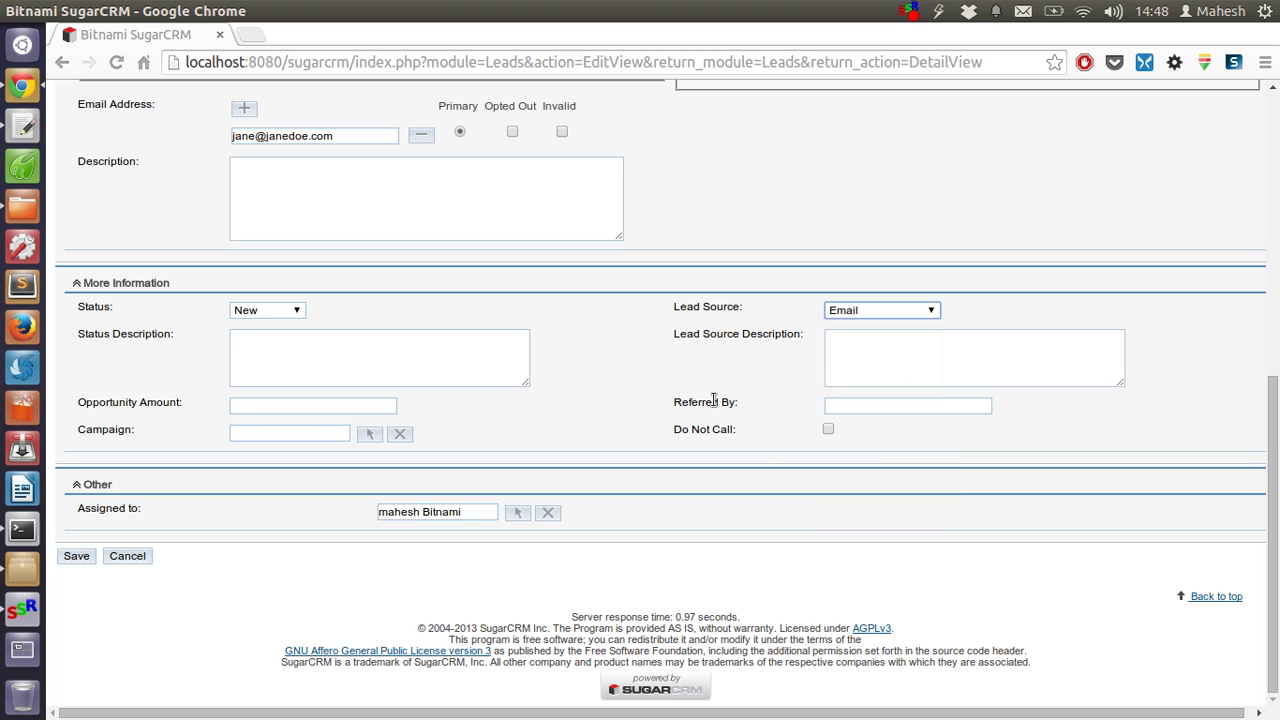
Enter opportunity amount 20000$ and referred-by 'client'.
{"action": "left_click", "coordinate": [272, 371]}
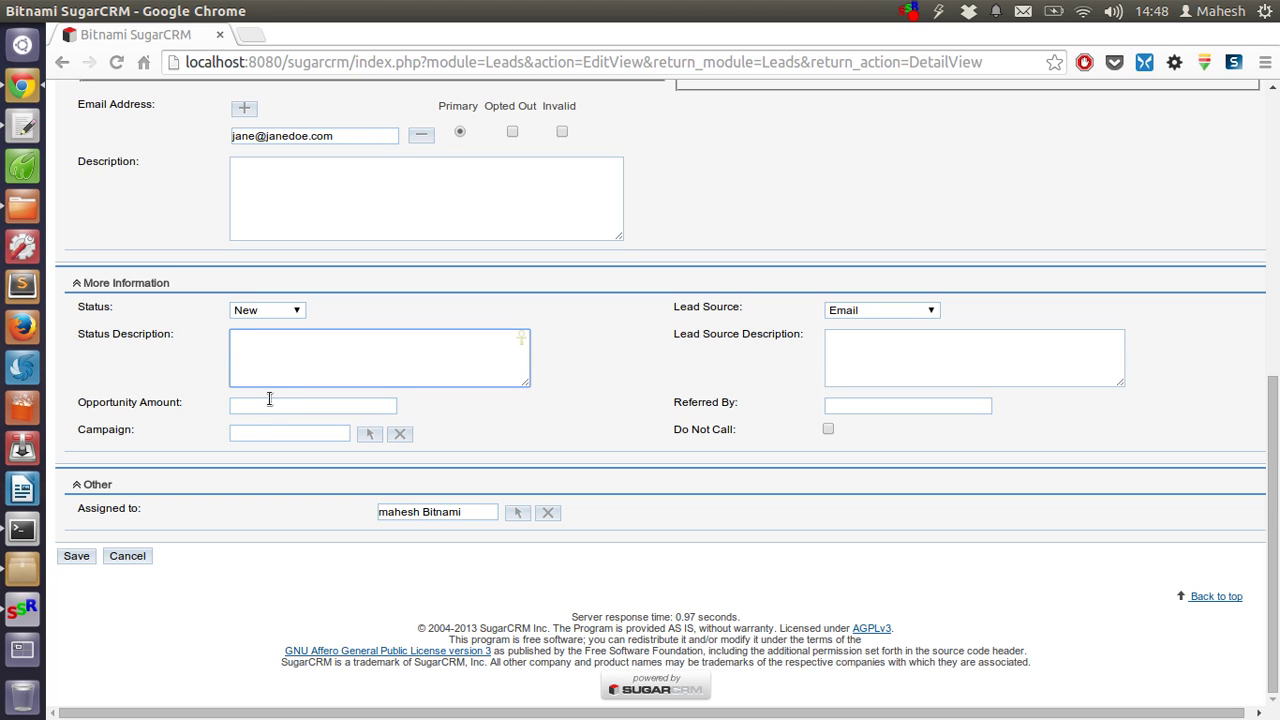
{"action": "left_click", "coordinate": [262, 405]}
{"action": "type", "text": "20000$"}
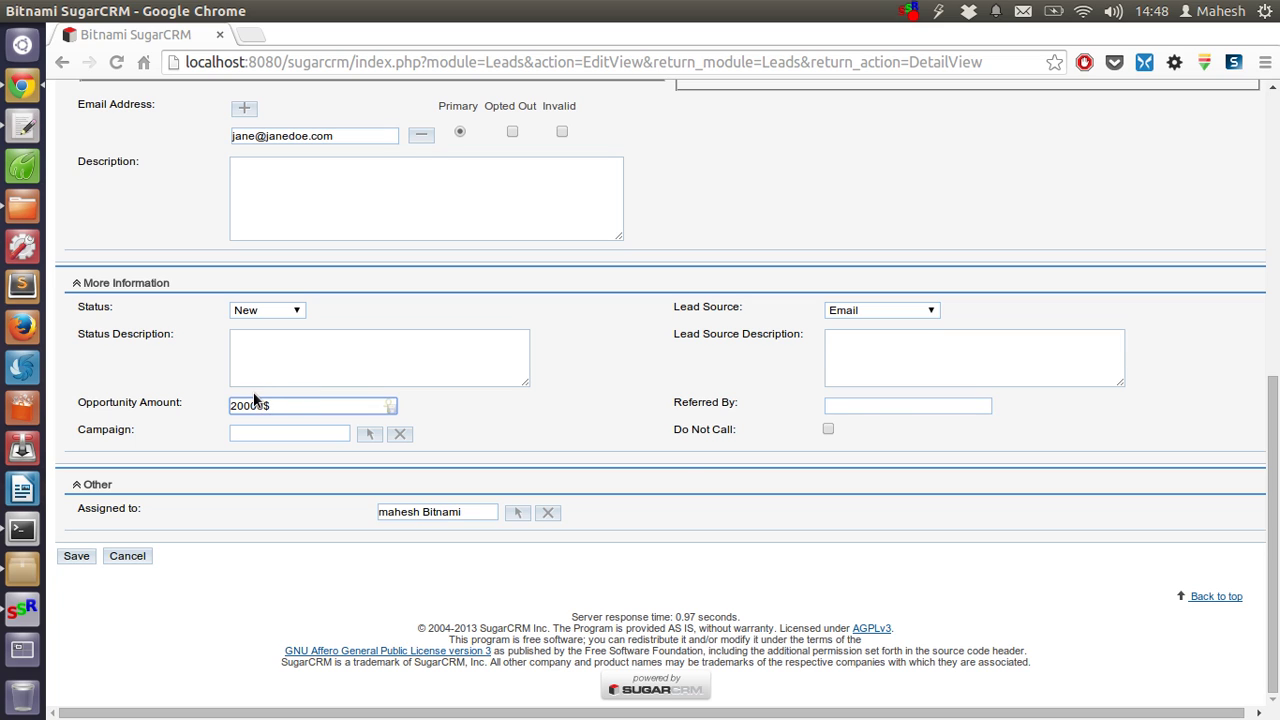
{"action": "left_click", "coordinate": [842, 410]}
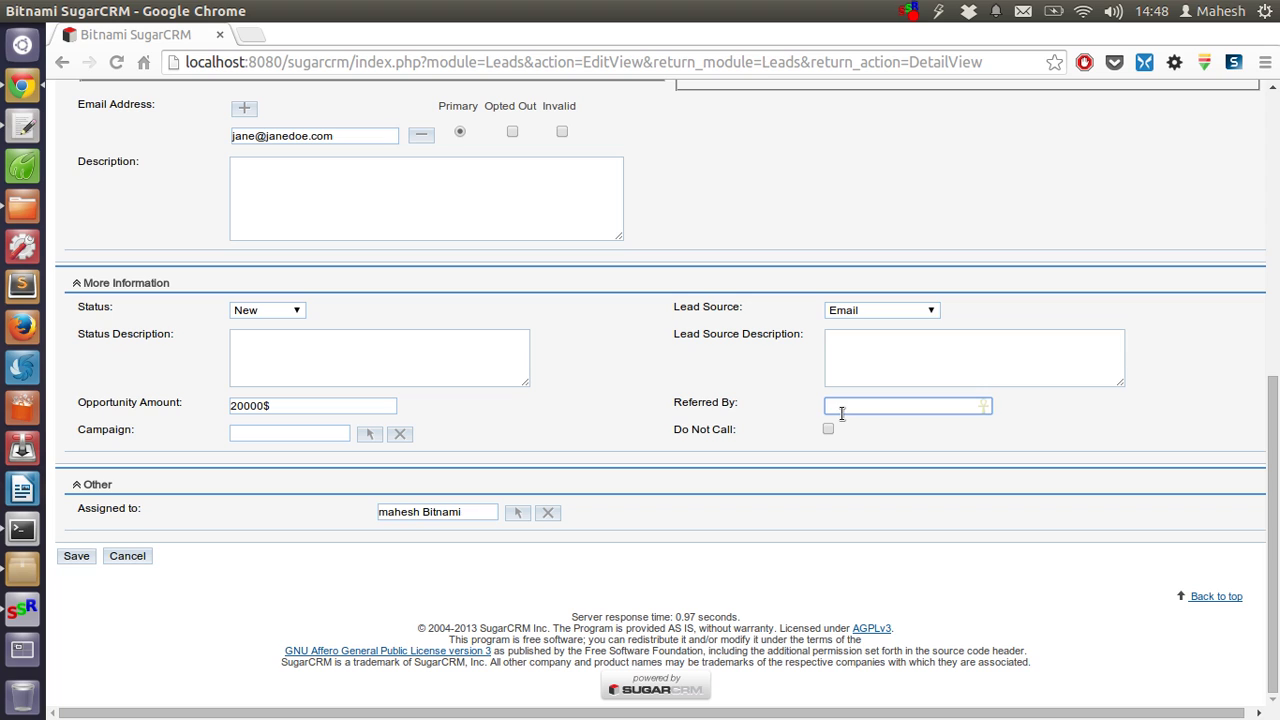
{"action": "type", "text": "client"}
{"action": "scroll", "coordinate": [62, 397], "scroll_direction": "up", "scroll_amount": 1}
{"action": "scroll", "coordinate": [62, 397], "scroll_direction": "up", "scroll_amount": 5}
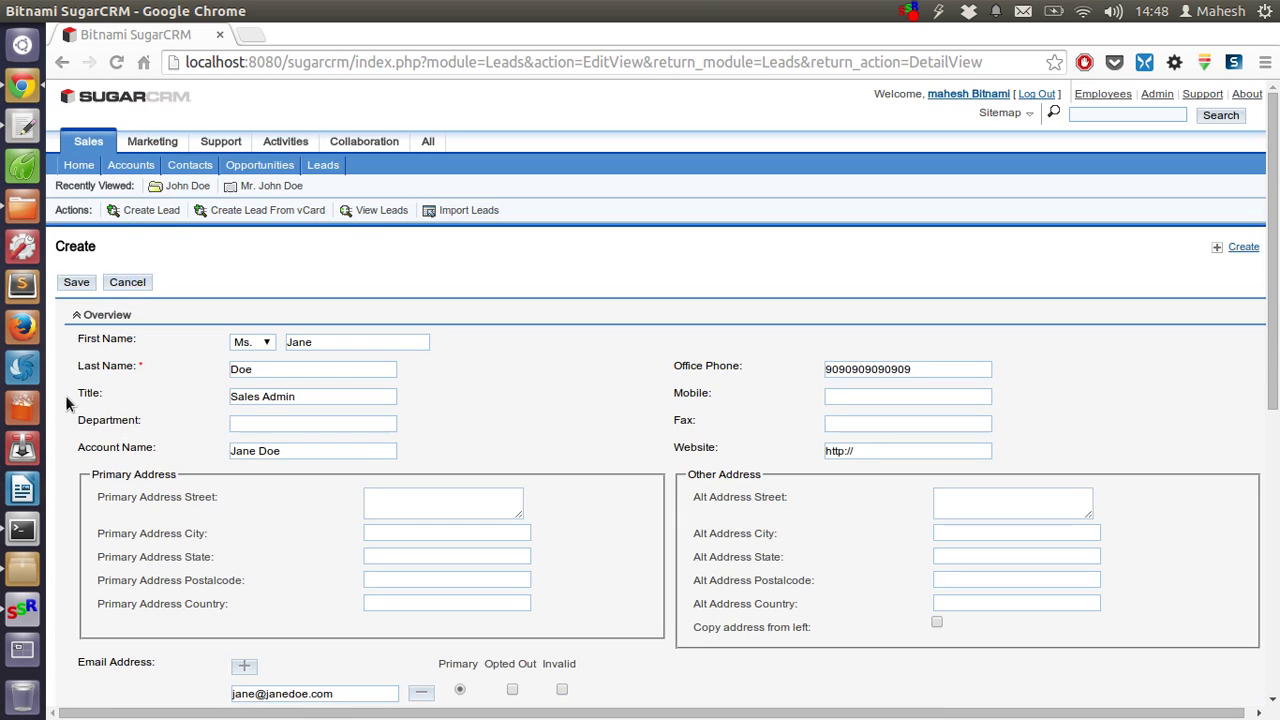
{"action": "scroll", "coordinate": [119, 385], "scroll_direction": "down", "scroll_amount": 4}
{"action": "scroll", "coordinate": [119, 385], "scroll_direction": "down", "scroll_amount": 2}
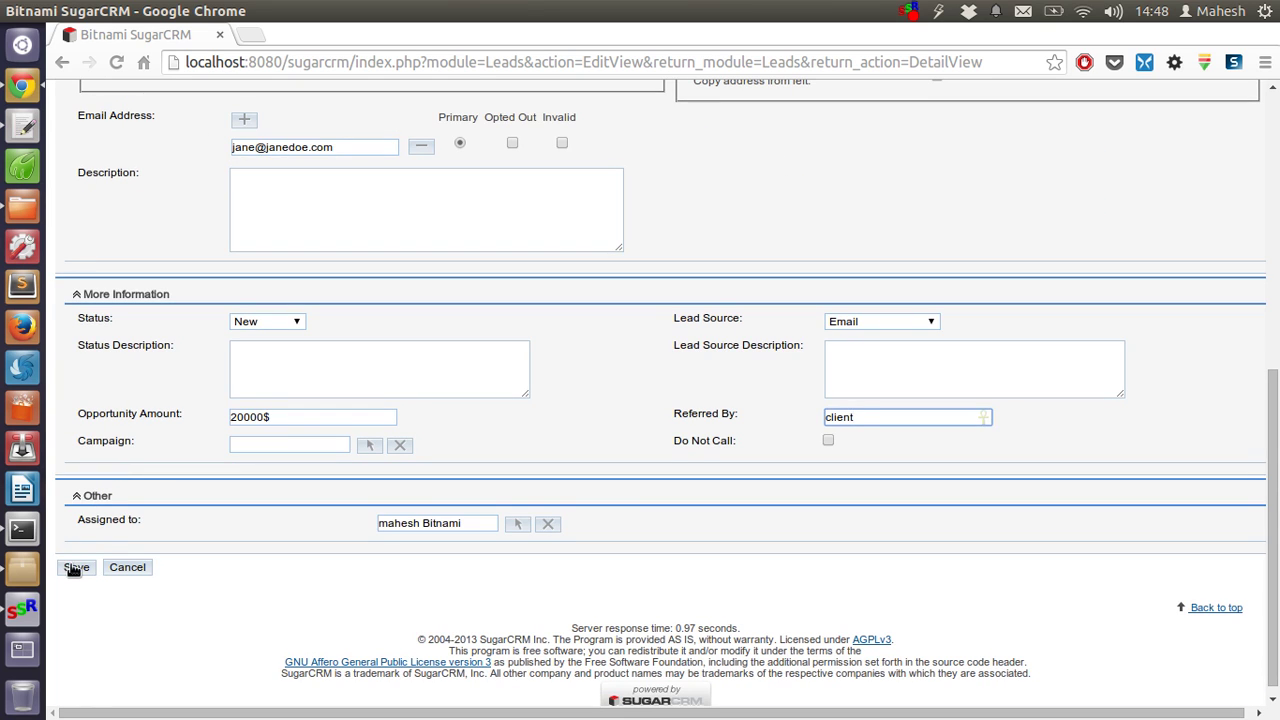
Save the lead, review its detail page, and go to the Leads list.
{"action": "left_click", "coordinate": [75, 567]}
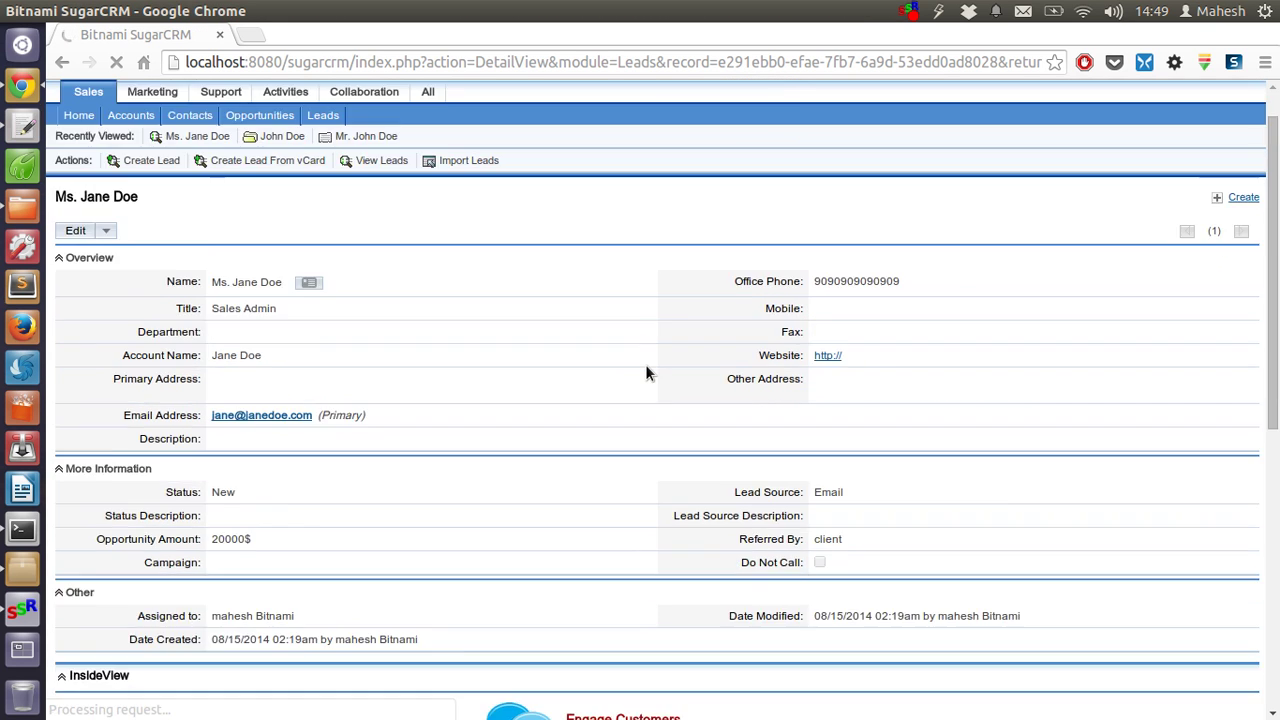
{"action": "scroll", "coordinate": [645, 372], "scroll_direction": "down", "scroll_amount": 3}
{"action": "scroll", "coordinate": [645, 372], "scroll_direction": "down", "scroll_amount": 1}
{"action": "scroll", "coordinate": [645, 372], "scroll_direction": "down", "scroll_amount": 2}
{"action": "scroll", "coordinate": [645, 372], "scroll_direction": "up", "scroll_amount": 2}
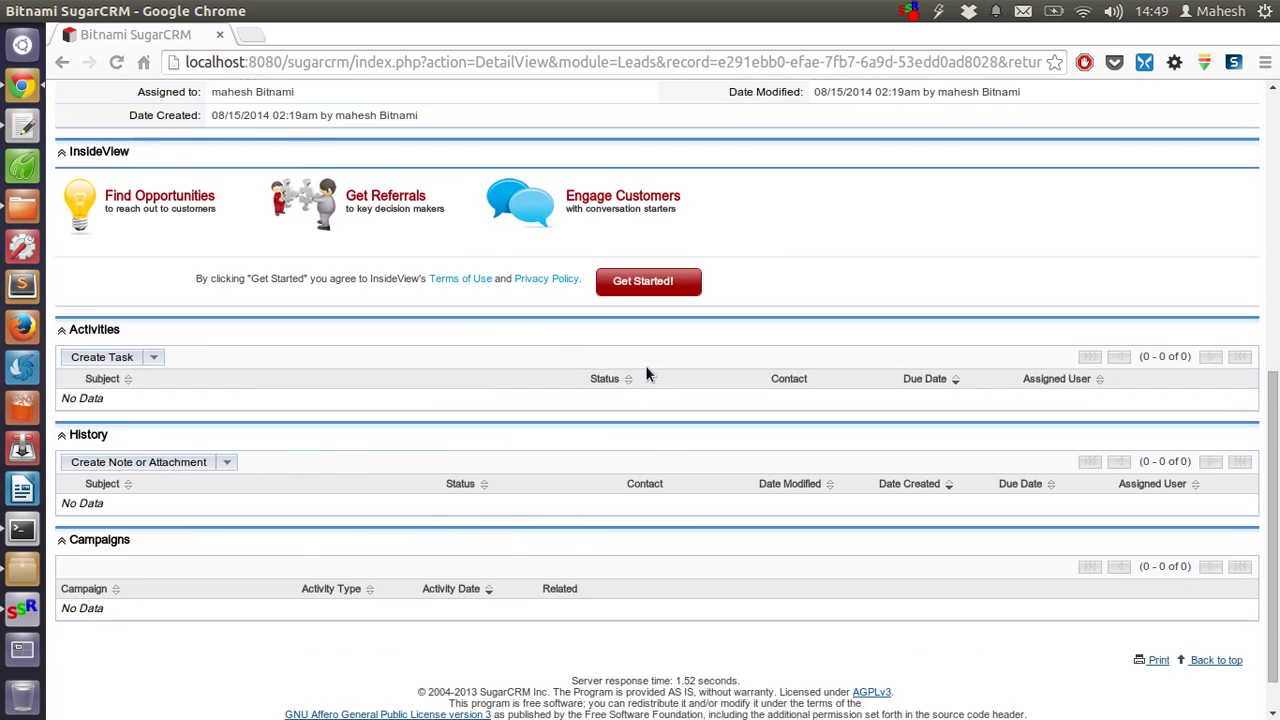
{"action": "scroll", "coordinate": [645, 372], "scroll_direction": "up", "scroll_amount": 4}
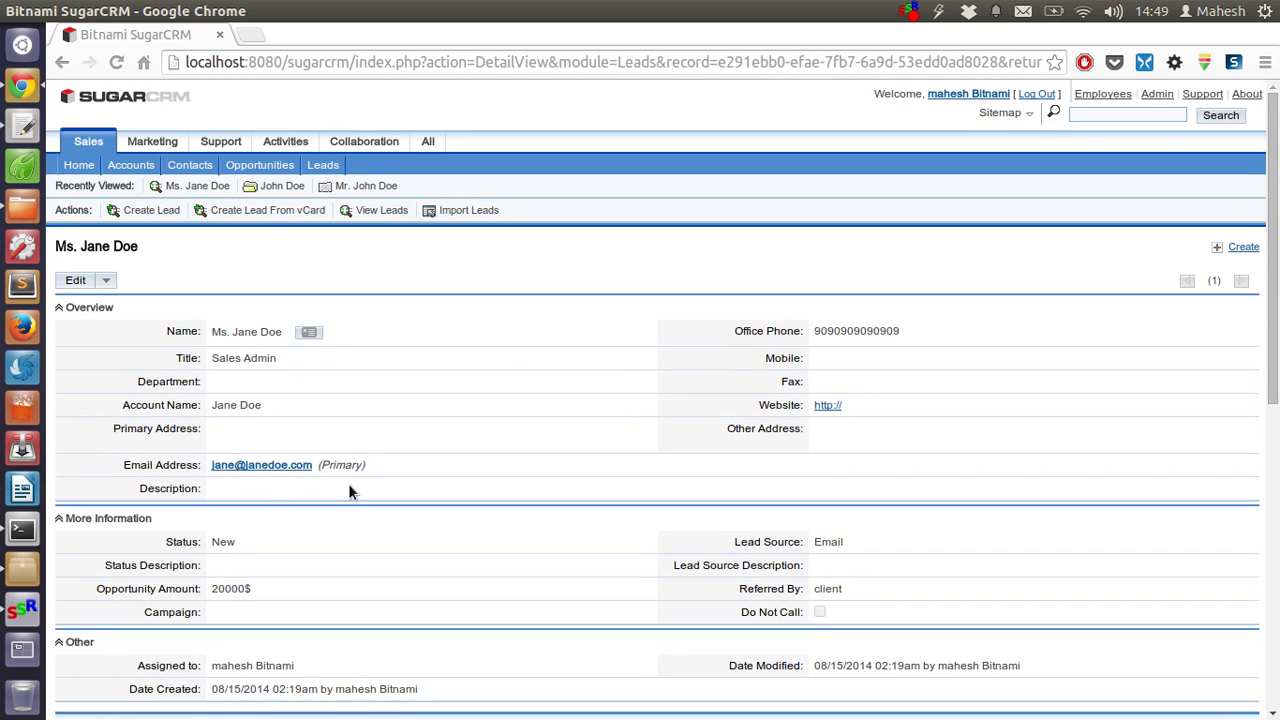
{"action": "left_click", "coordinate": [383, 216]}
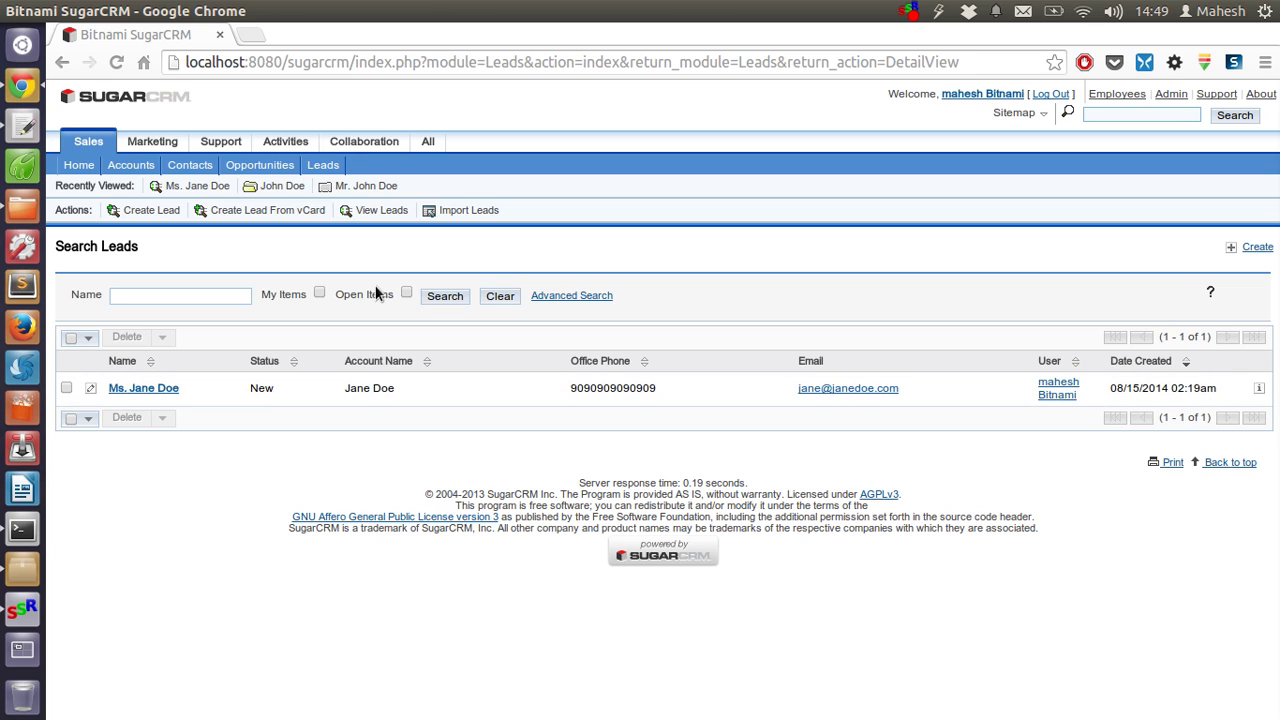
{"action": "left_click", "coordinate": [246, 210]}
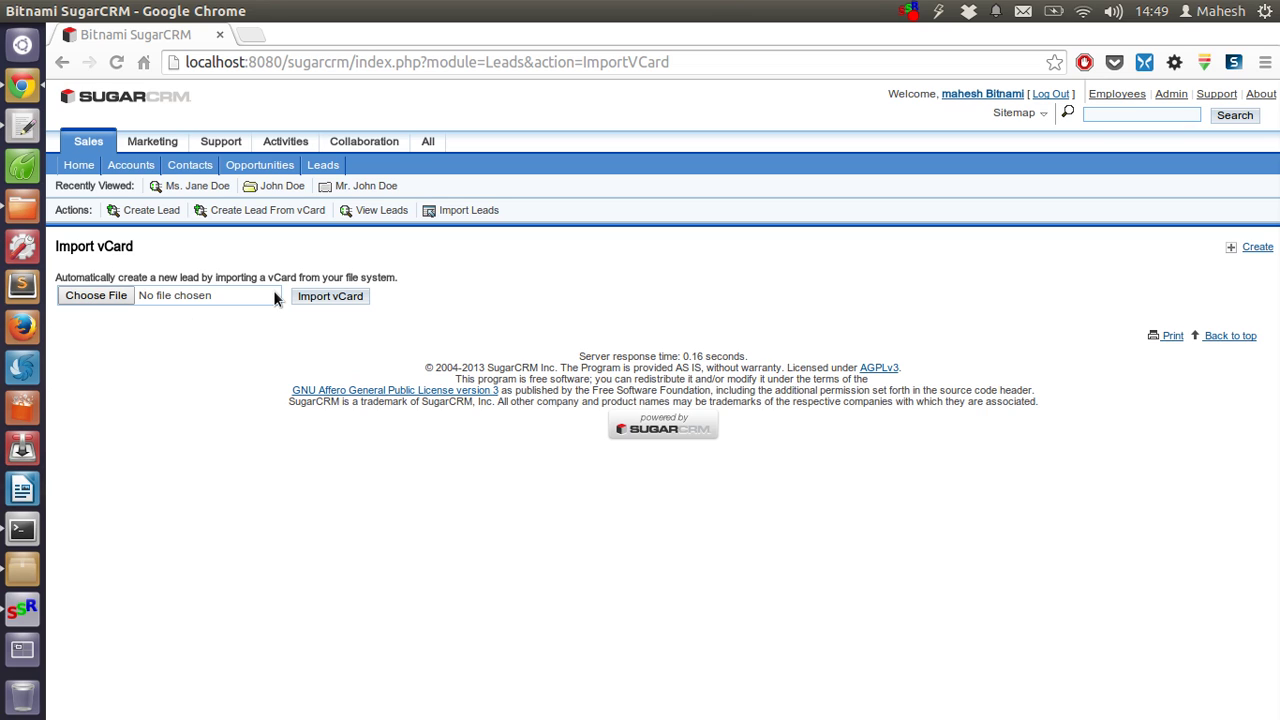
{"action": "left_click", "coordinate": [385, 210]}
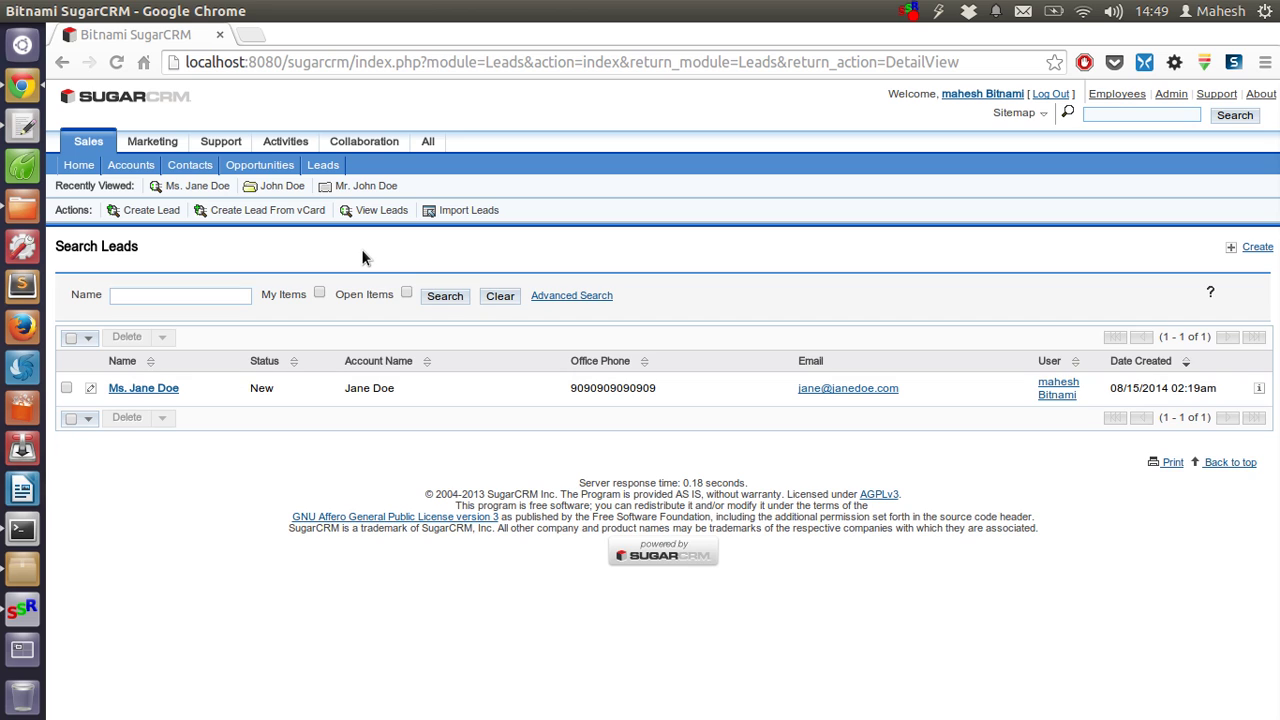
View the lead import's Step 1 upload page, then return to the Leads list.
{"action": "left_click", "coordinate": [455, 211]}
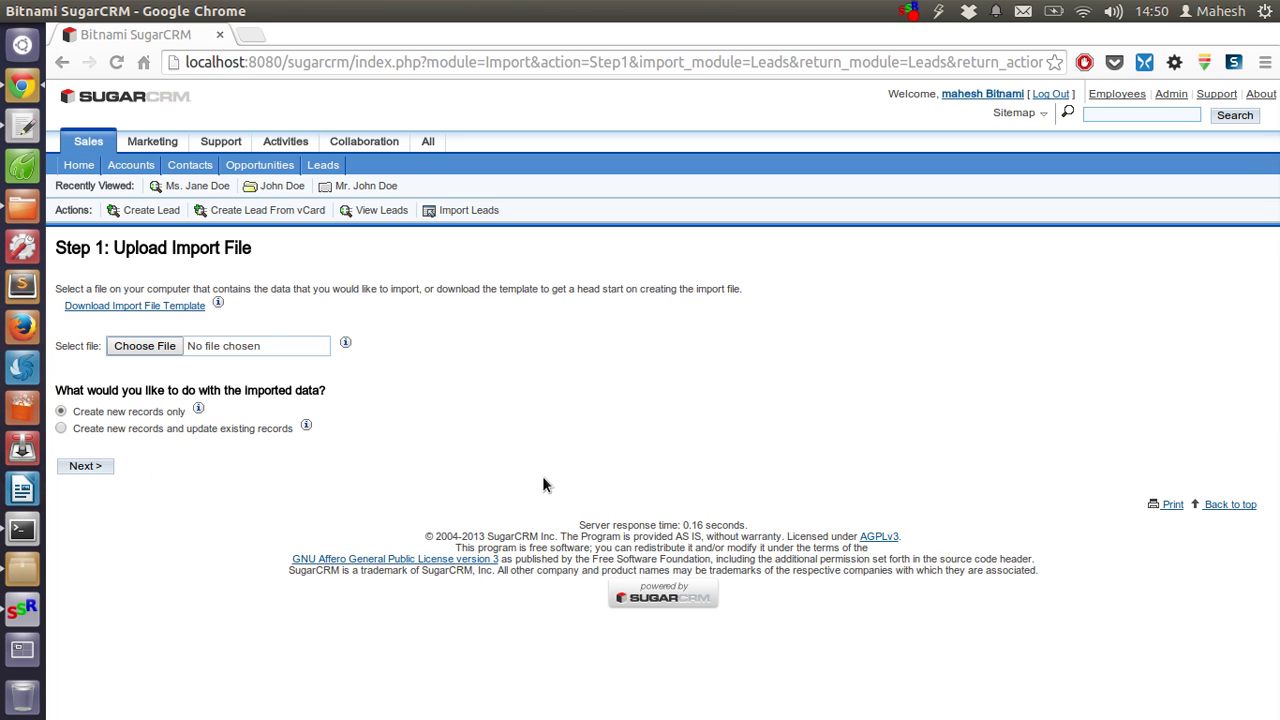
{"action": "left_click", "coordinate": [370, 211]}
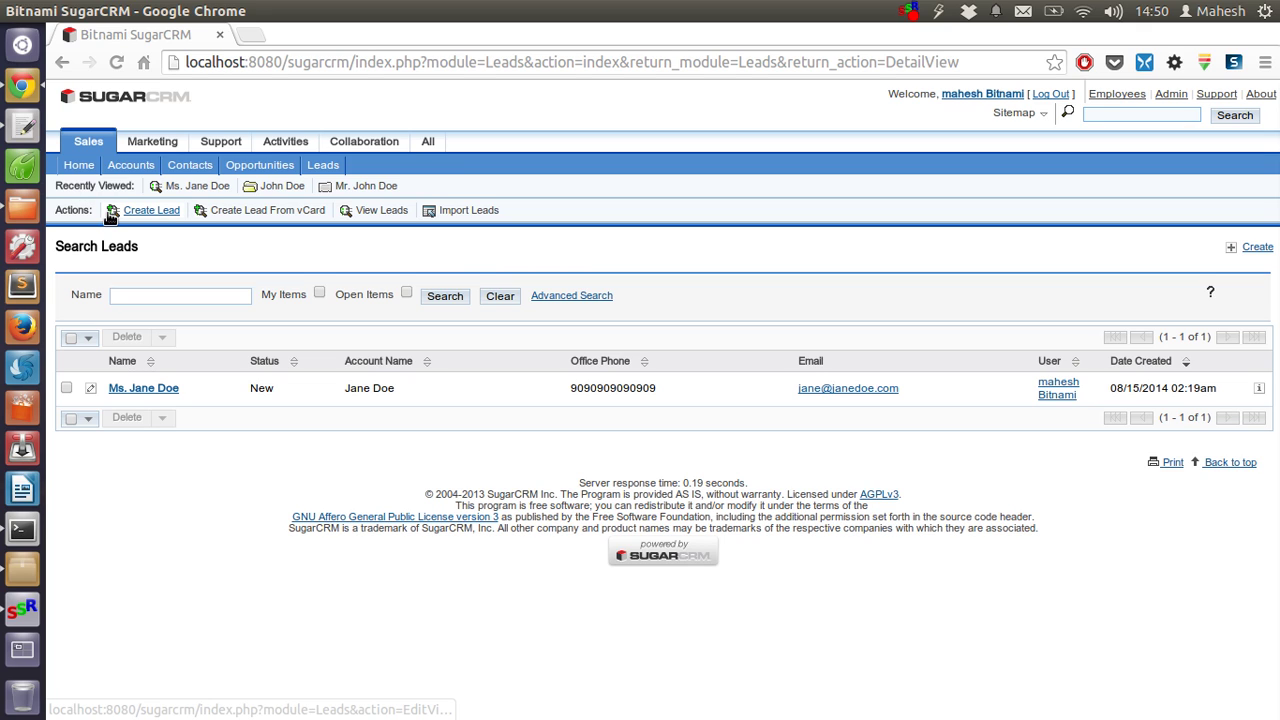
Highlight and deselect the Search Leads heading and footer text on the Leads list.
{"action": "triple_click", "coordinate": [165, 256]}
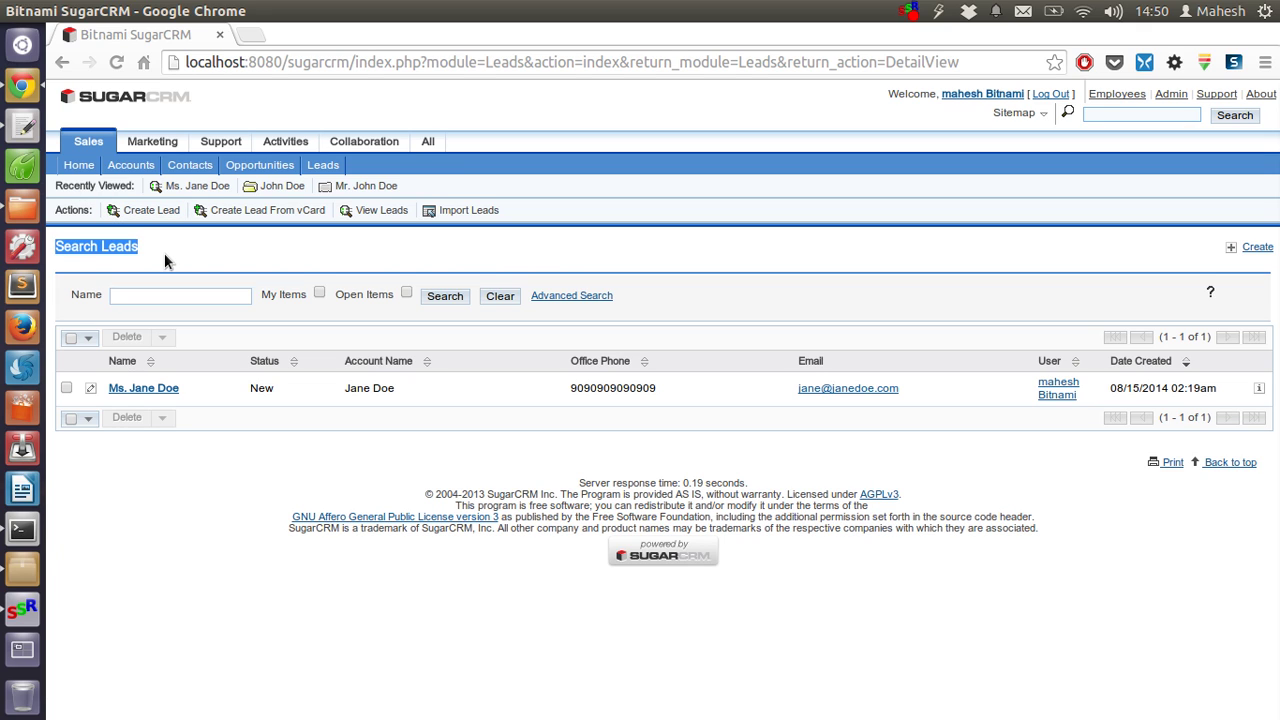
{"action": "left_click", "coordinate": [164, 255]}
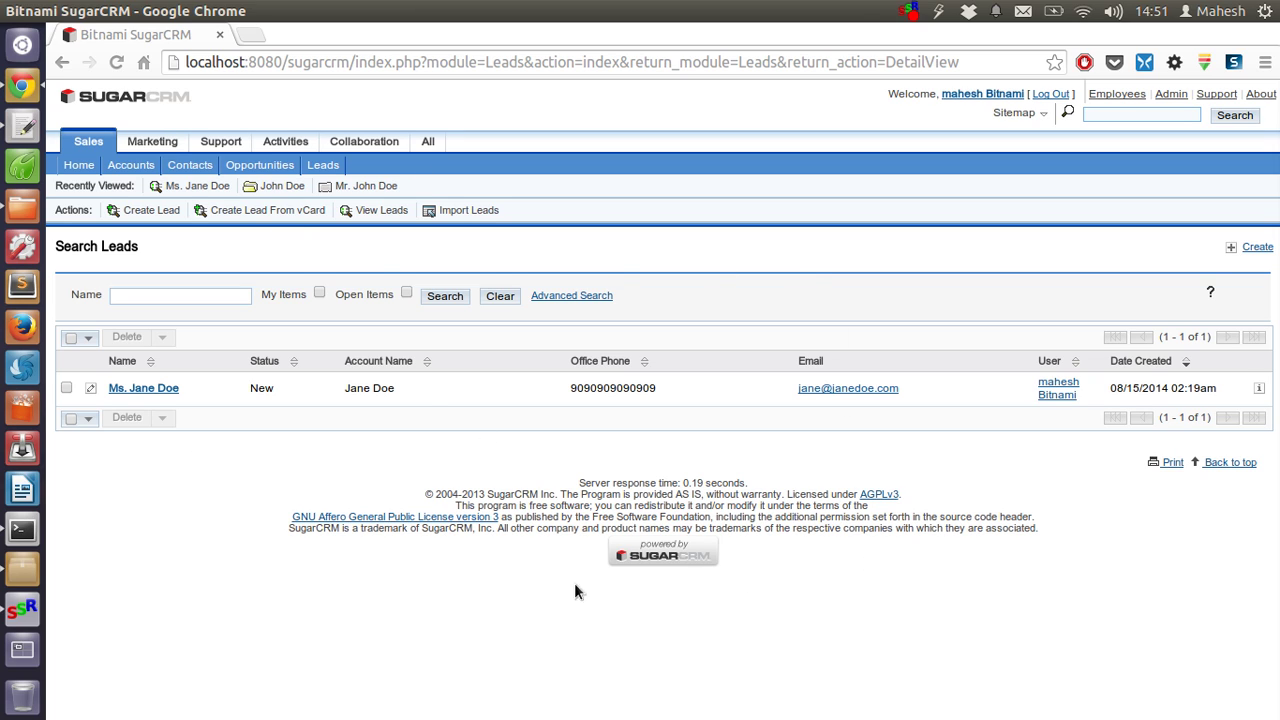
{"action": "triple_click", "coordinate": [830, 527]}
{"action": "left_click", "coordinate": [703, 490]}
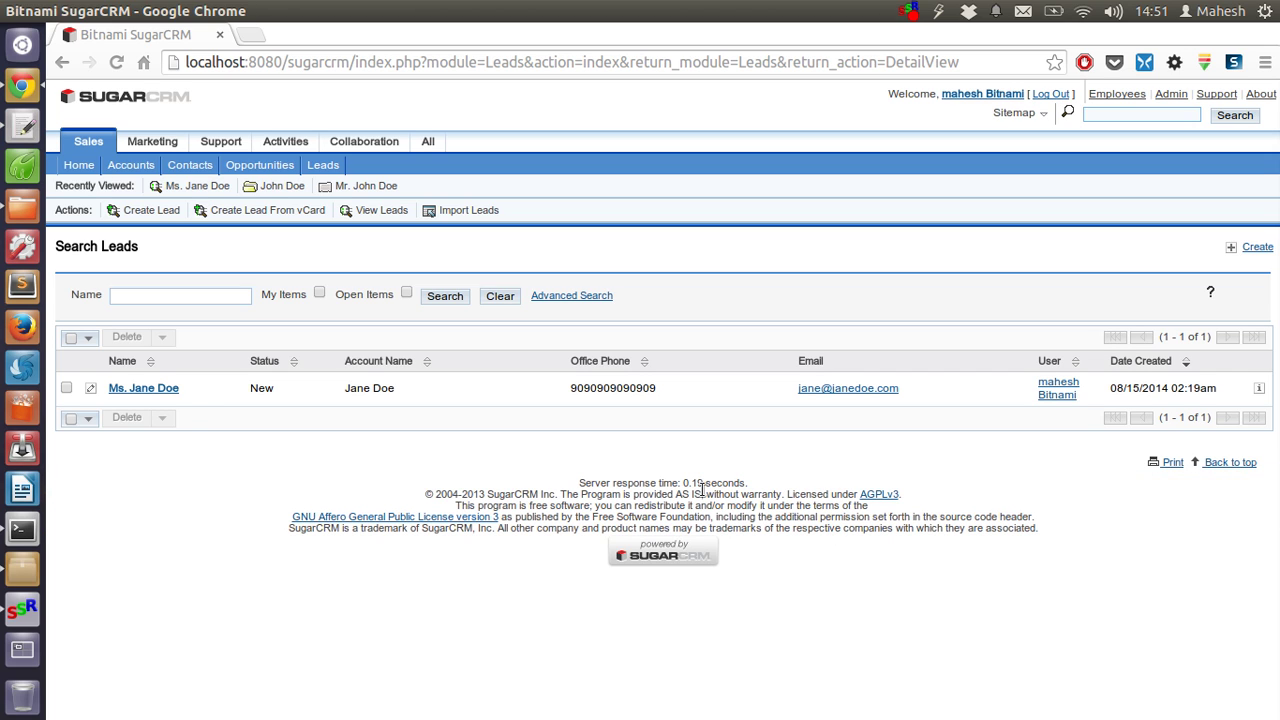